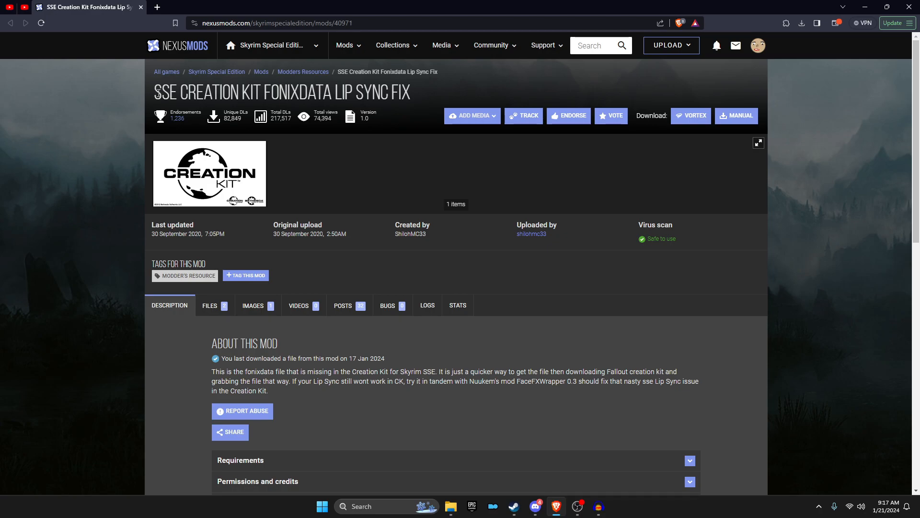
Step: Manually download the FonixData File from the SSE Creation Kit Fonixdata Lip Sync Fix mod page
left_click(166, 93)
triple_click(166, 93)
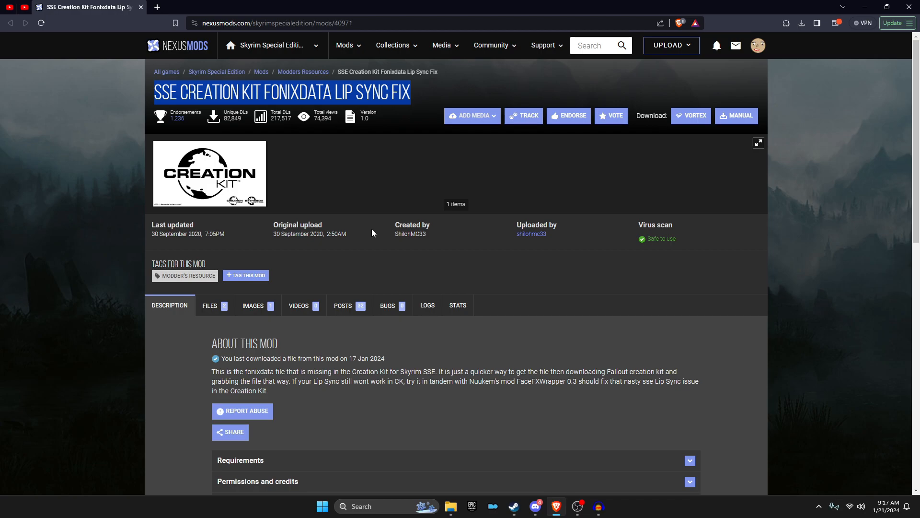
left_click(213, 306)
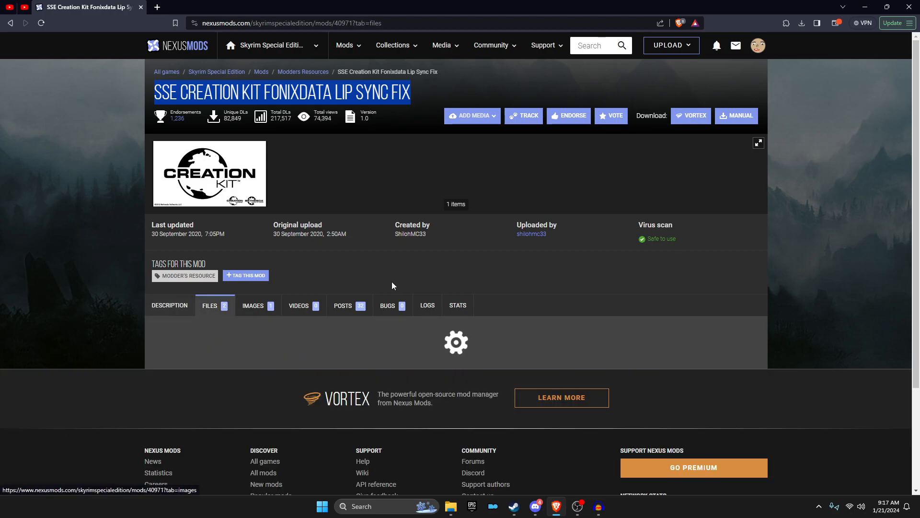
scroll(360, 397, "down", 3)
left_click(259, 316)
left_click(479, 310)
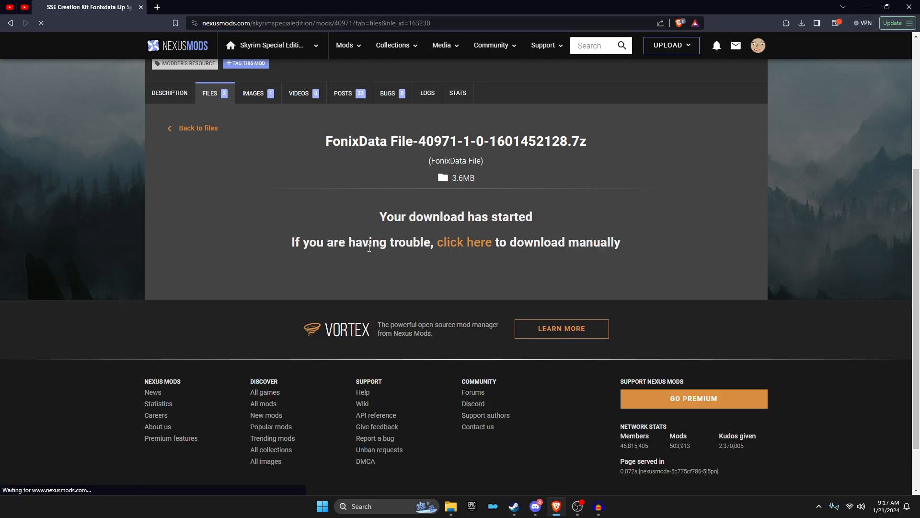
Step: Select the Processing folder in the downloaded FonixData archive for copying
left_click(199, 237)
right_click(196, 239)
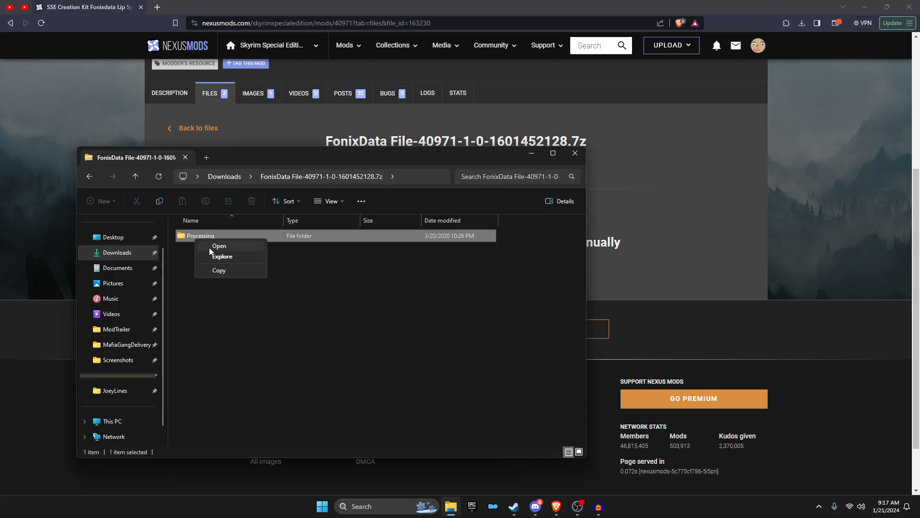
left_click(189, 240)
Step: Browse to the Voice folder inside Fallout New Vegas's Data\Sound folder as the destination for the Processing folder
left_click(127, 344)
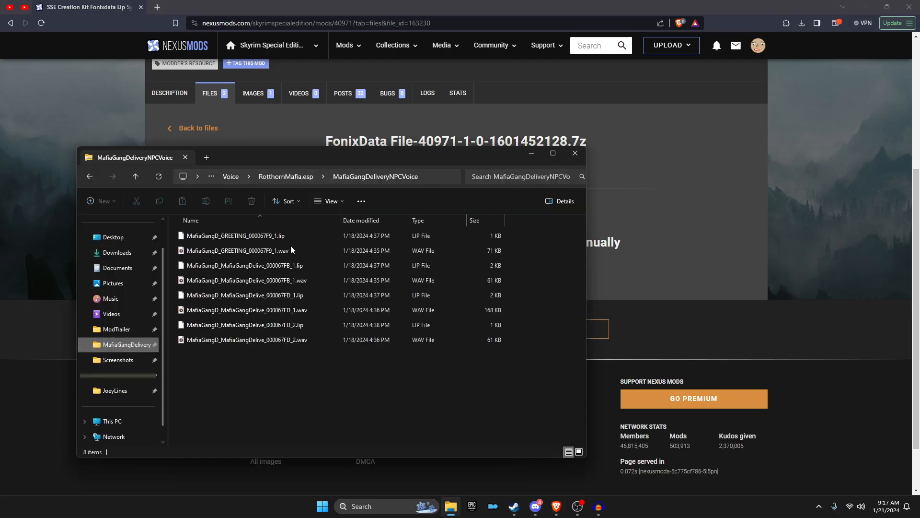
left_click(297, 178)
left_click(260, 179)
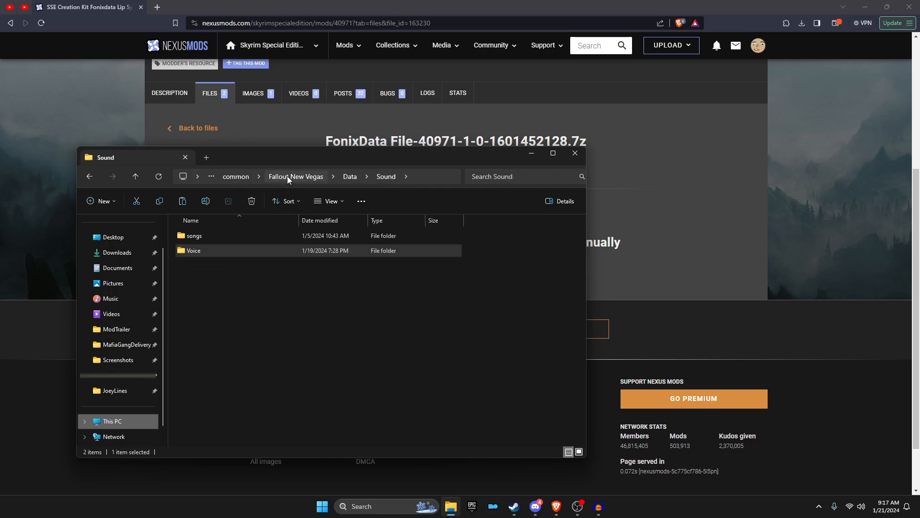
left_click(342, 182)
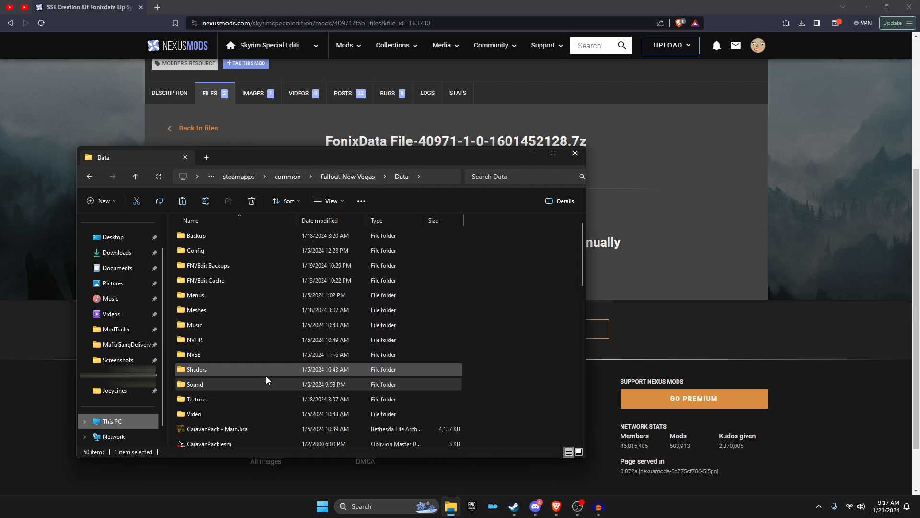
double_click(257, 389)
double_click(202, 250)
right_click(473, 325)
left_click(509, 392)
left_click(416, 177)
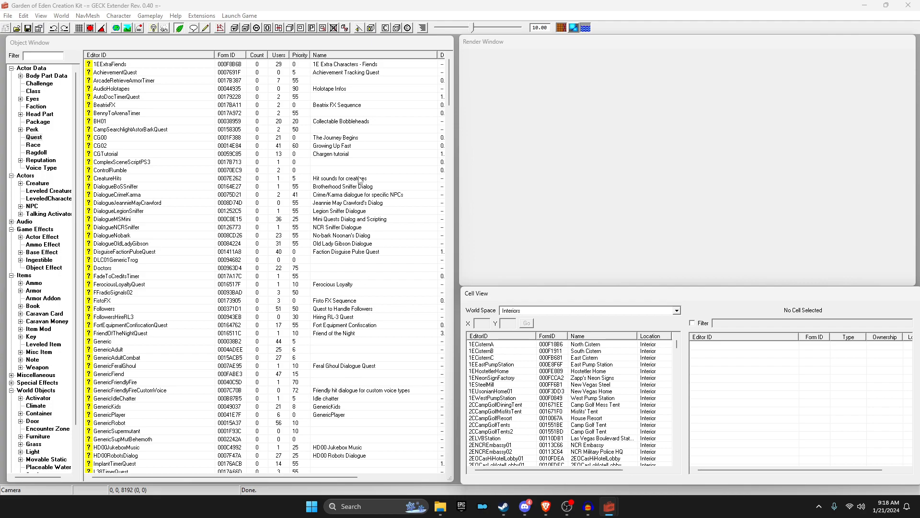
Step: Switch to the Garden of Eden Creation Kit and save the plugin as YouTubeTutorial in the Data folder
left_click(27, 27)
type("You")
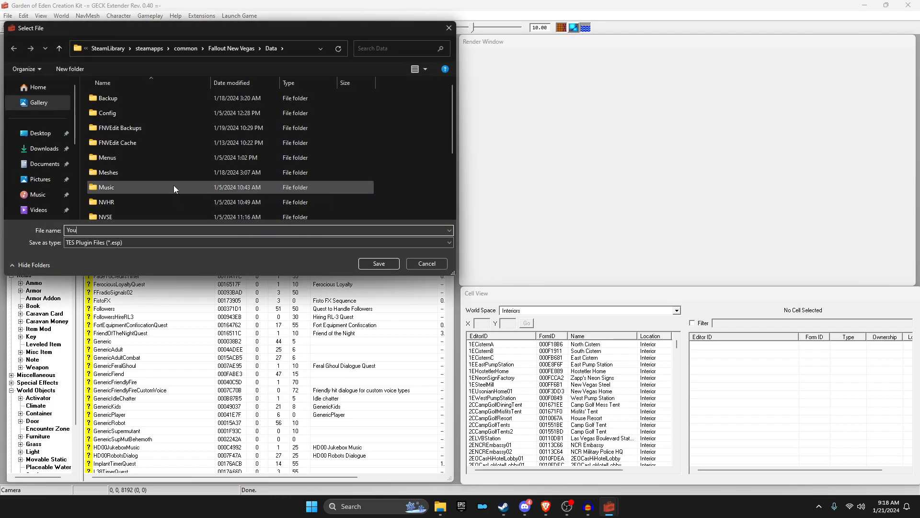
type("TubeTyutorial")
key("Return")
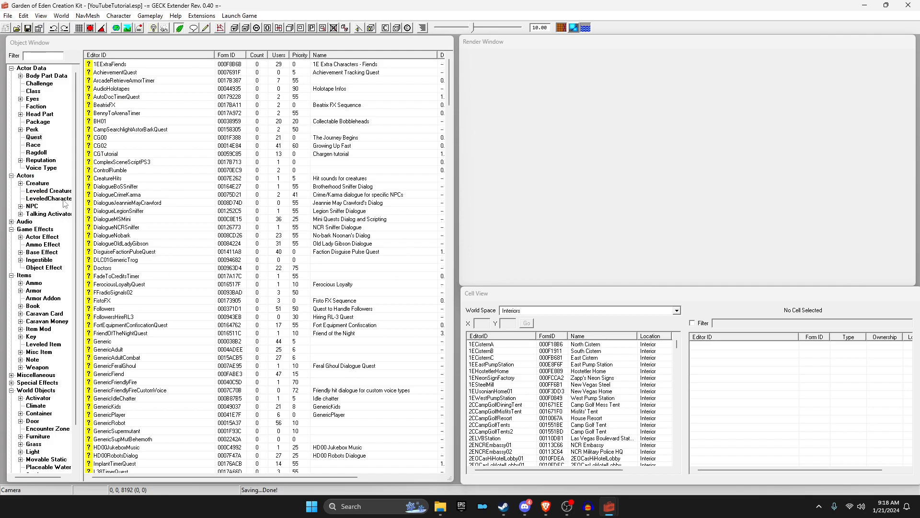
Step: Create a new NPC with the ID YouTubeDialogue and the name Dialogue
left_click(32, 205)
right_click(120, 187)
left_click(173, 186)
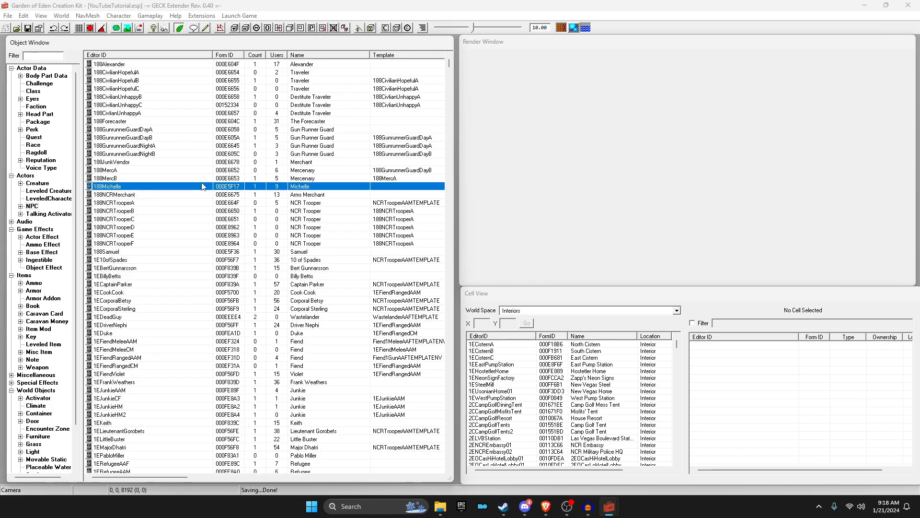
left_click_drag(342, 128, 395, 126)
left_click(354, 150)
type("YouTubeDialogue")
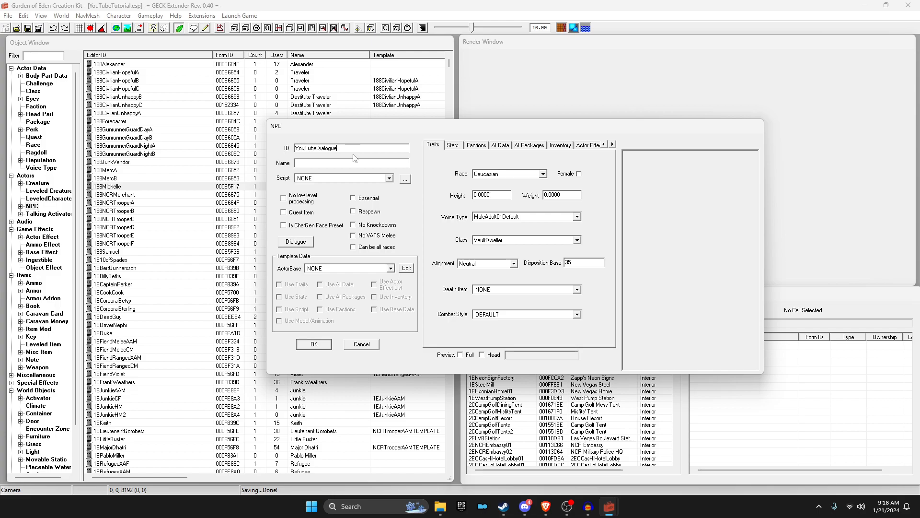
left_click(330, 346)
Step: Create a new voice type with the ID TutoriaVoice
left_click(45, 169)
right_click(117, 160)
left_click(136, 166)
right_click(53, 102)
left_click(75, 109)
type("TutoriaVoice")
key("Return")
Step: Filter the NPCs by YouTube and set the YouTubeDialogue NPC's voice type to TutoriaVoice
left_click(142, 219)
left_click(32, 206)
left_click(116, 203)
key("n")
left_click(46, 57)
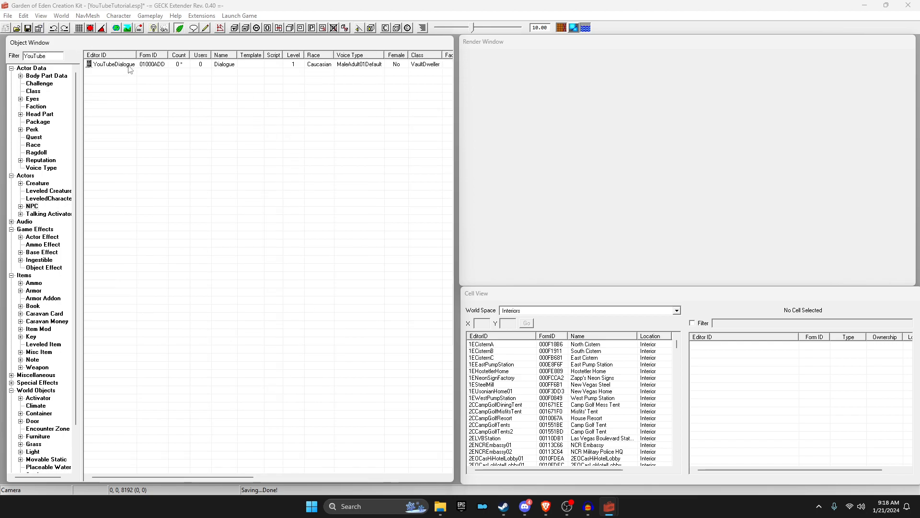
double_click(114, 64)
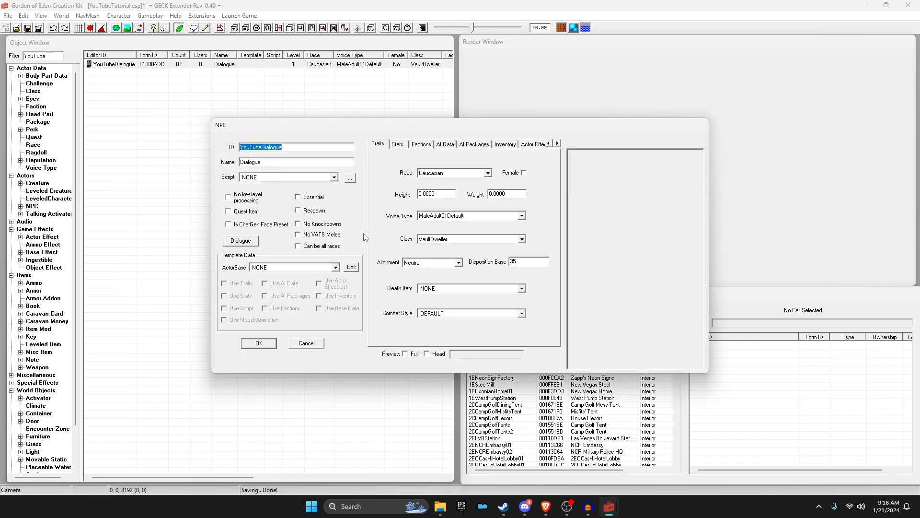
left_click(451, 216)
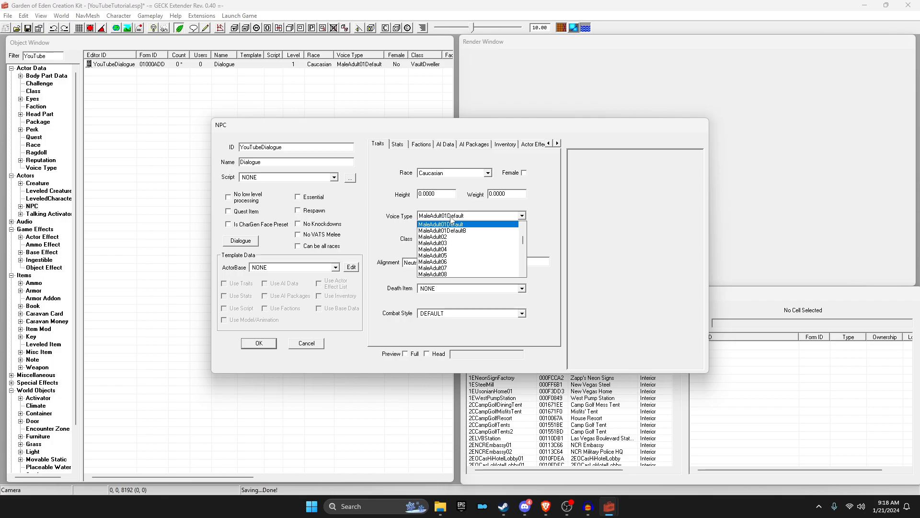
scroll(451, 250, "down", 10)
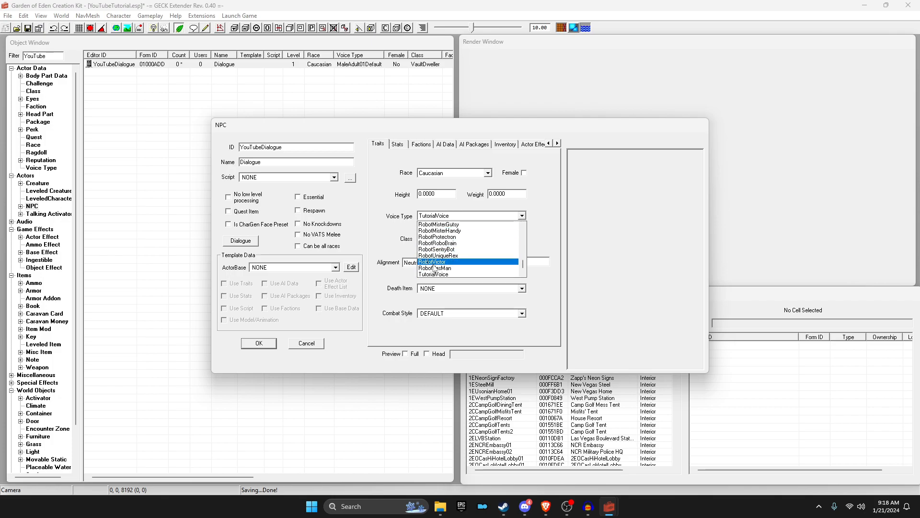
left_click(451, 261)
left_click(268, 345)
Step: Display the quest objects in the object list
left_click(33, 137)
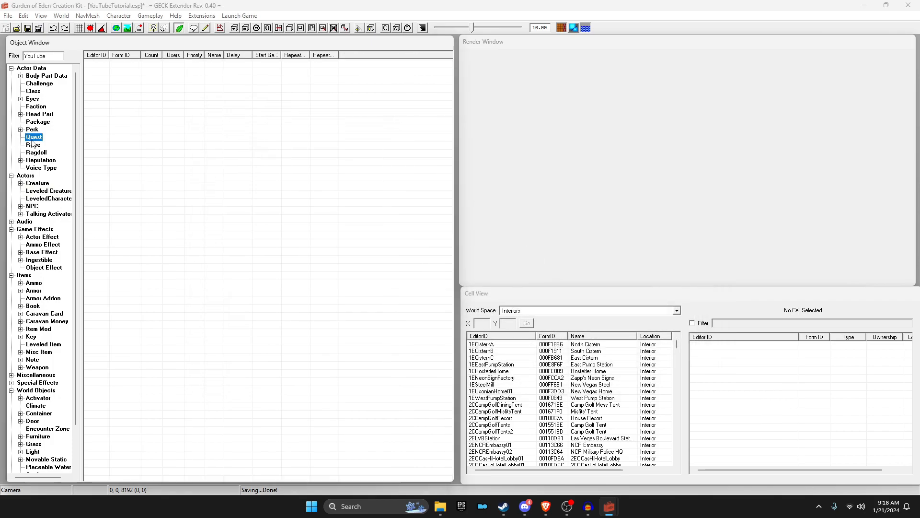
right_click(123, 132)
left_click(139, 135)
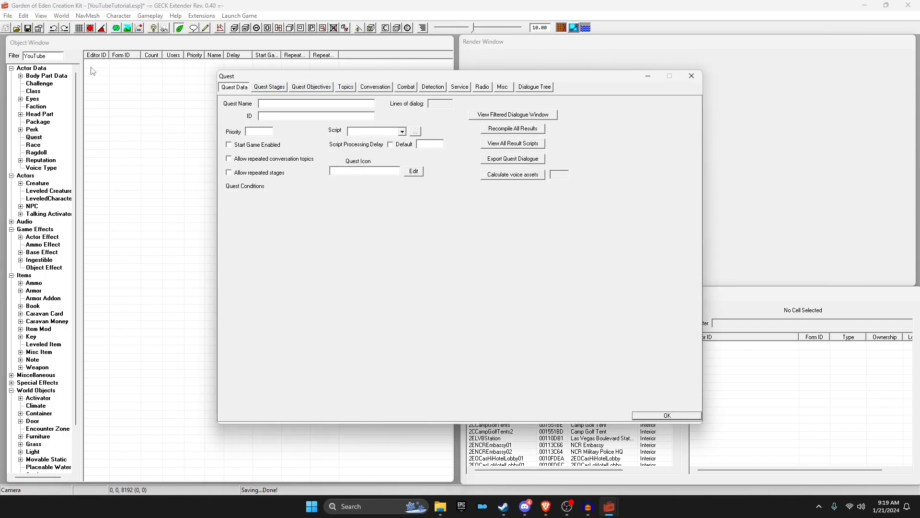
left_click(692, 76)
Step: Clear the object filter and create a quest named Tutorial Dialogue with the ID YouTubeTutorialDialogue and priority 55
double_click(43, 56)
key("BackSpace")
right_click(125, 90)
left_click(146, 97)
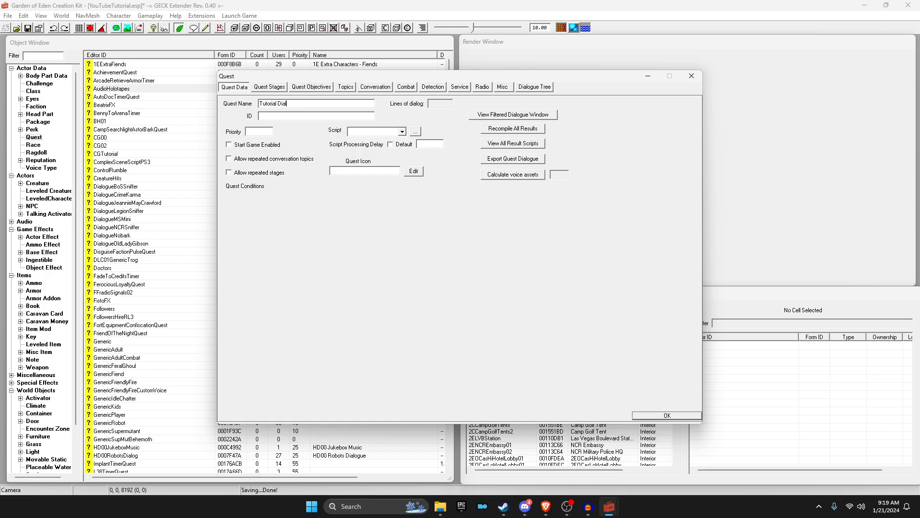
left_click_drag(314, 101, 255, 104)
left_click(284, 118)
type("YouTube6TutorialDialogue")
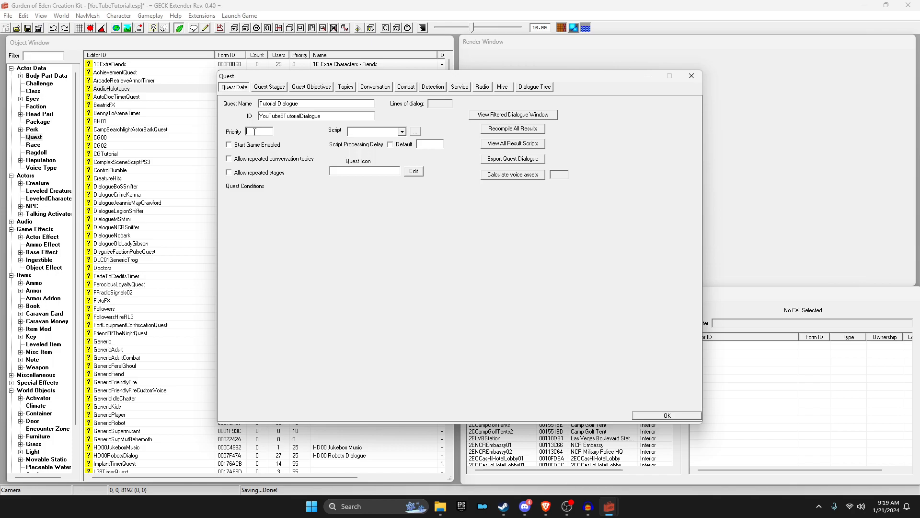
key("BackSpace")
key("BackSpace")
key("BackSpace")
type("5")
left_click(645, 415)
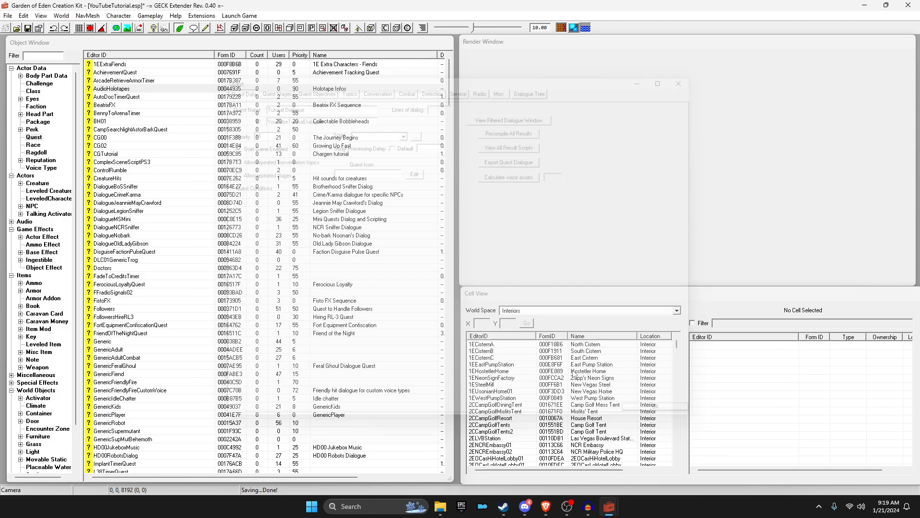
Step: Find the new YouTubeTutorialDialogue quest in the list and open it to check its data
left_click(213, 210)
key("y")
double_click(157, 465)
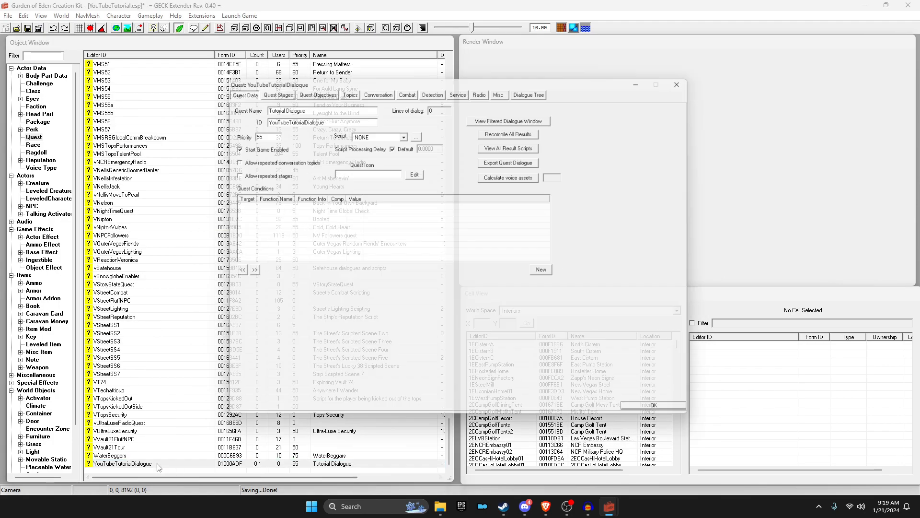
left_click(692, 76)
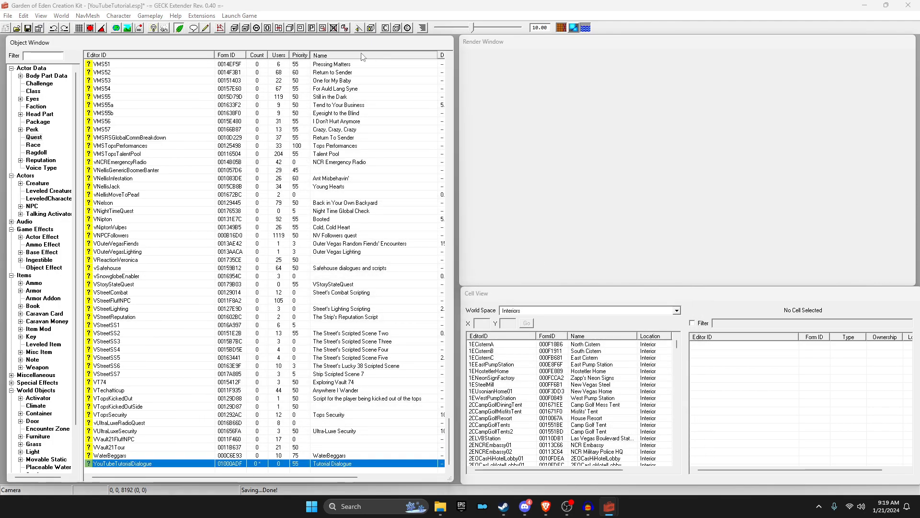
Step: Sort the quests by name and locate Tutorial Dialogue among them
left_click(362, 54)
mouse_move(450, 441)
left_mouse_down()
mouse_move(462, 152)
mouse_move(450, 71)
mouse_move(450, 452)
left_mouse_up()
scroll(451, 88, "down", 3)
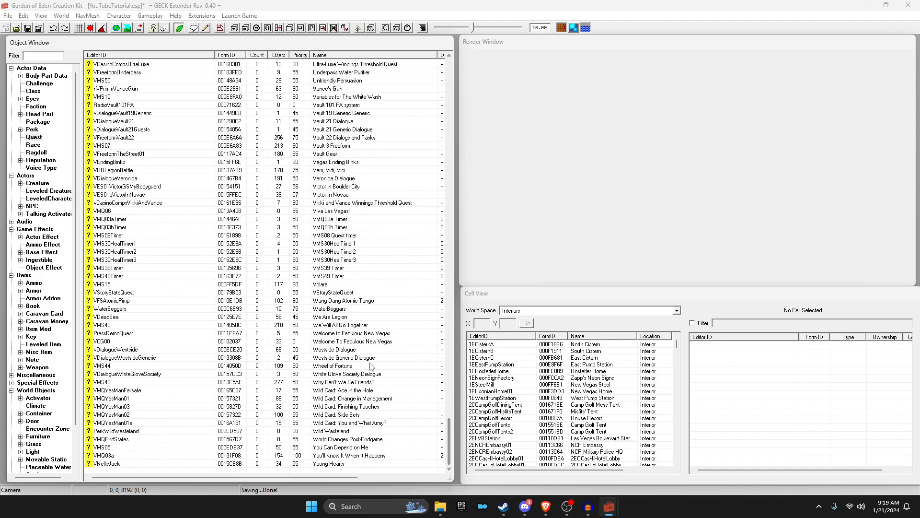
scroll(365, 312, "up", 3)
scroll(338, 171, "up", 3)
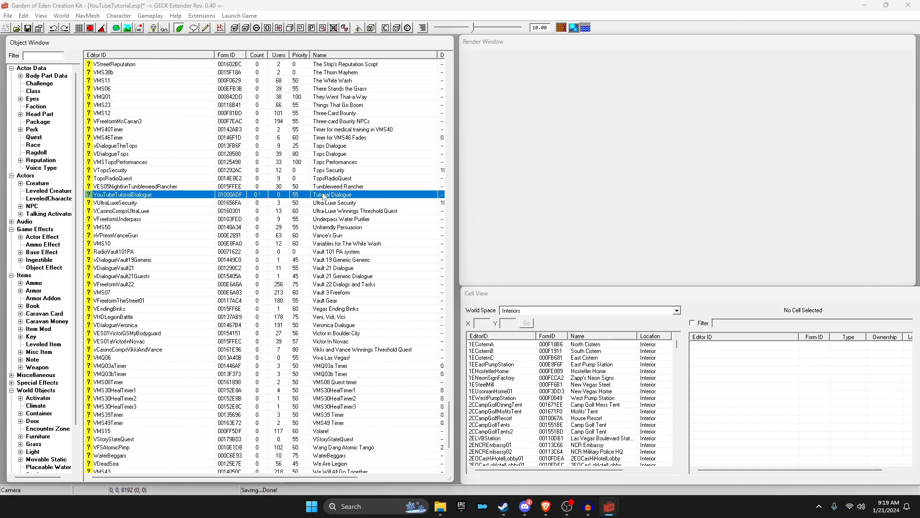
Step: Rename the YouTubeTutorialDialogue quest from its existing name to YouTube Tutorial
double_click(344, 194)
left_click_drag(324, 106, 260, 104)
key("BackSpace")
left_click(631, 416)
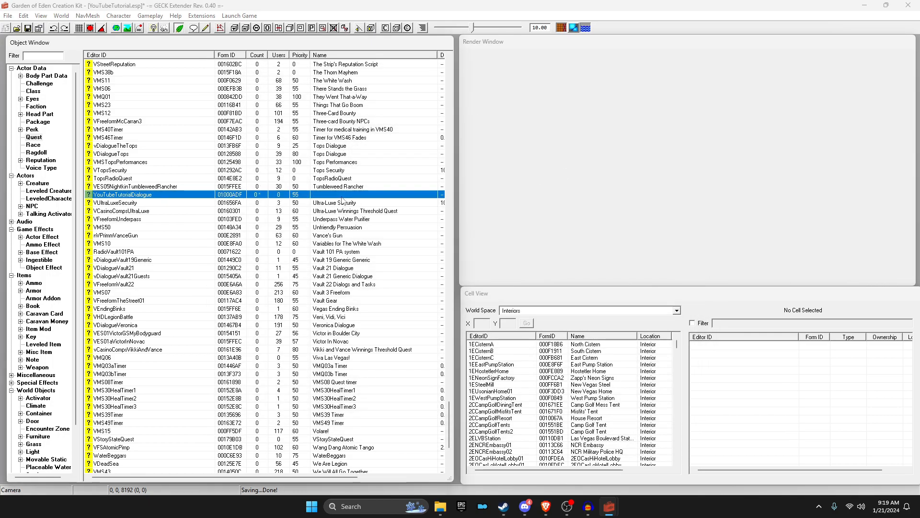
double_click(316, 194)
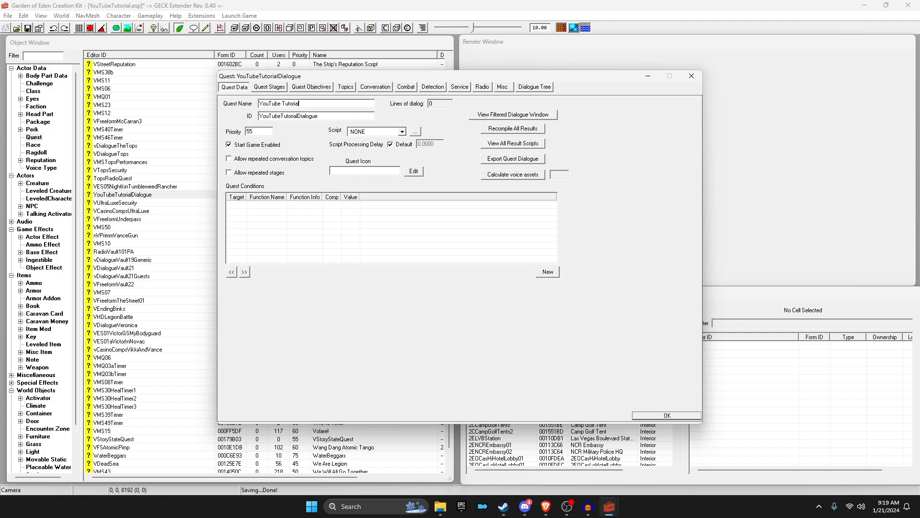
Step: Add the existing GREETING topic to the quest
left_click(346, 87)
right_click(263, 146)
left_click(278, 152)
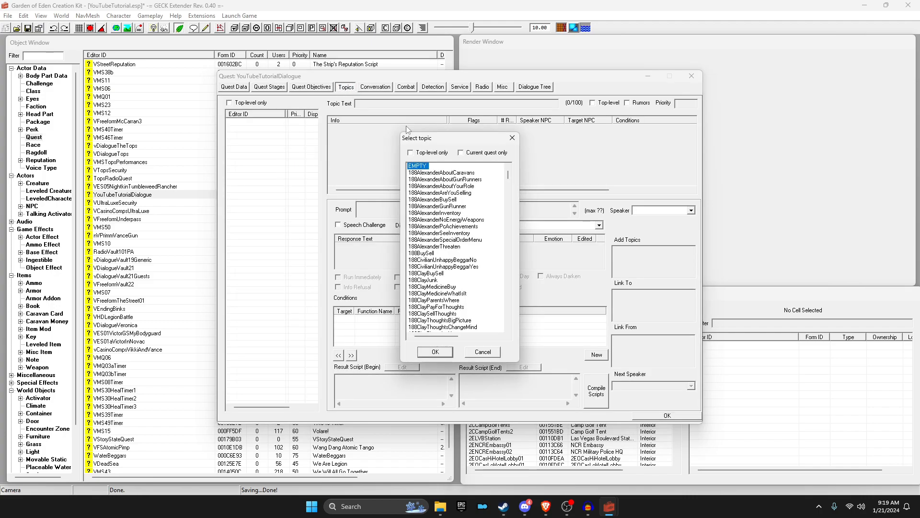
left_click(425, 179)
type("gree")
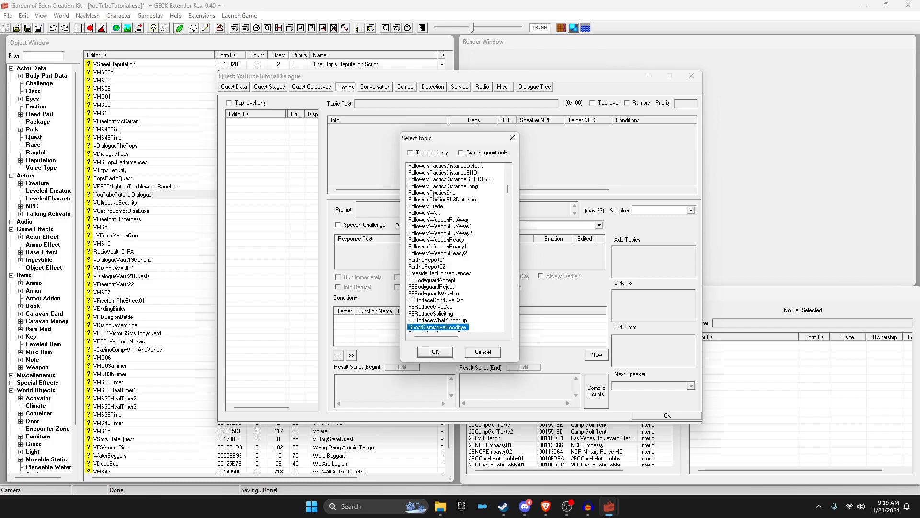
double_click(424, 327)
Step: Add a new info to the GREETING topic with the response text "Hello my purpose is to speak dialogue."
left_click(258, 122)
right_click(342, 142)
left_click(374, 149)
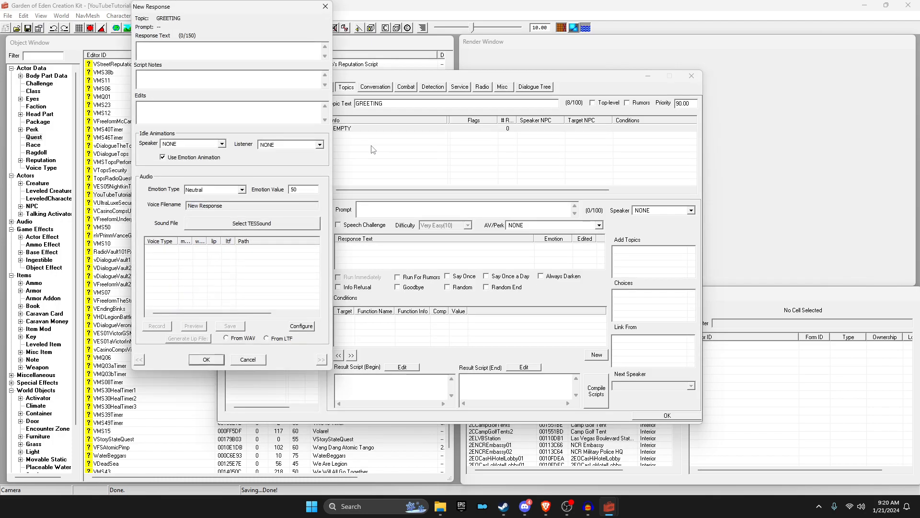
type("Hello my name")
key("BackSpace")
key("BackSpace")
key("BackSpace")
type("purpose is to speak dialogue.")
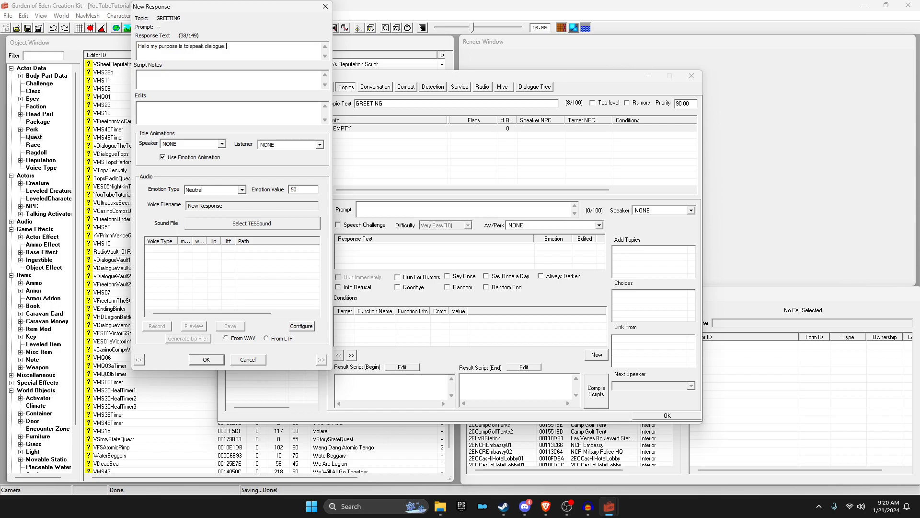
left_click(216, 360)
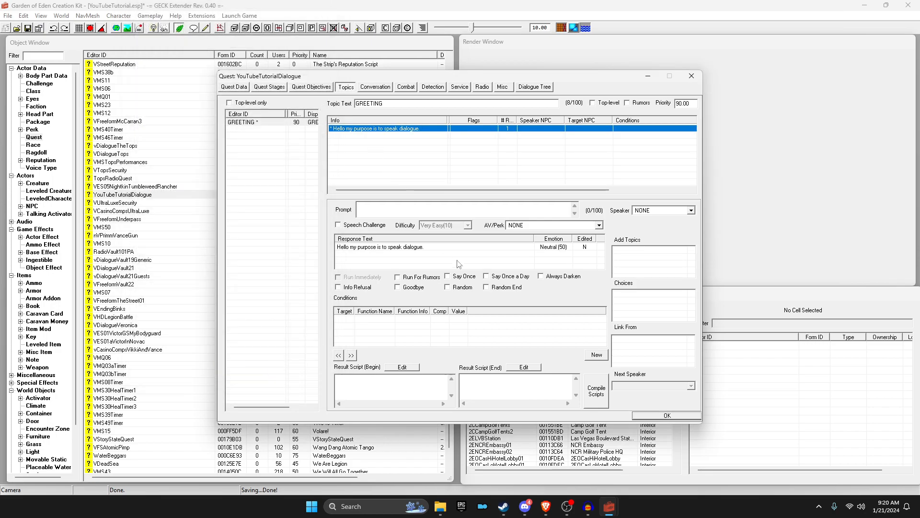
Step: Turn on Say Once for the greeting response
left_click(447, 276)
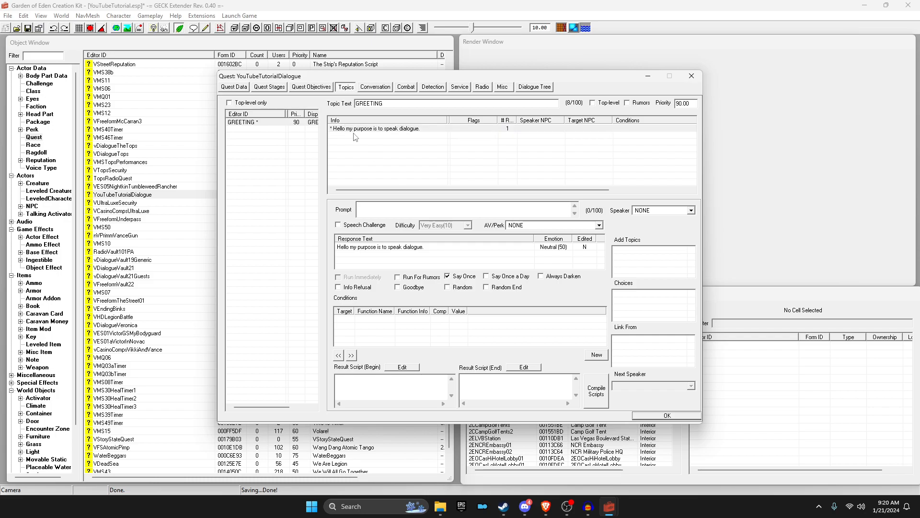
left_click(447, 277)
left_click(447, 277)
right_click(419, 327)
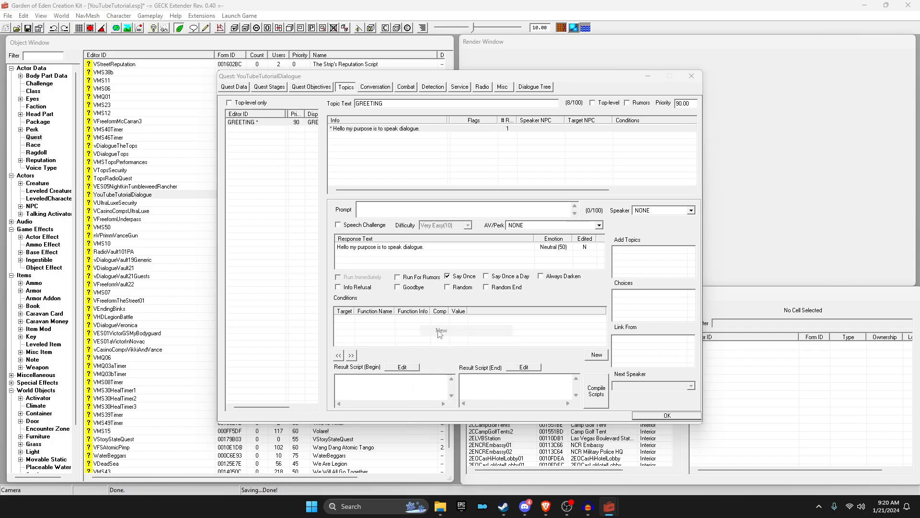
left_click(434, 330)
left_click_drag(435, 343, 409, 330)
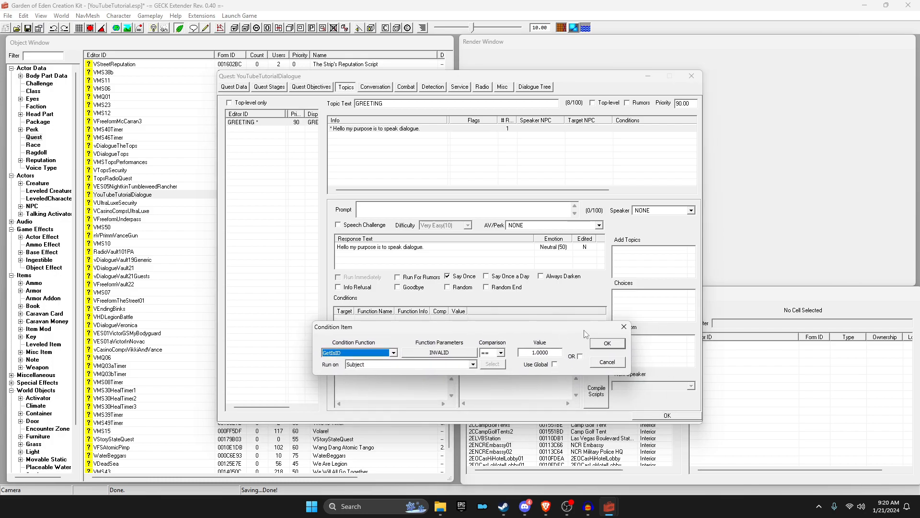
left_click(624, 327)
Step: Create a GetIsID condition on the greeting response, with the YouTubeDialogue NPC as its function parameter
left_click_drag(453, 82, 460, 47)
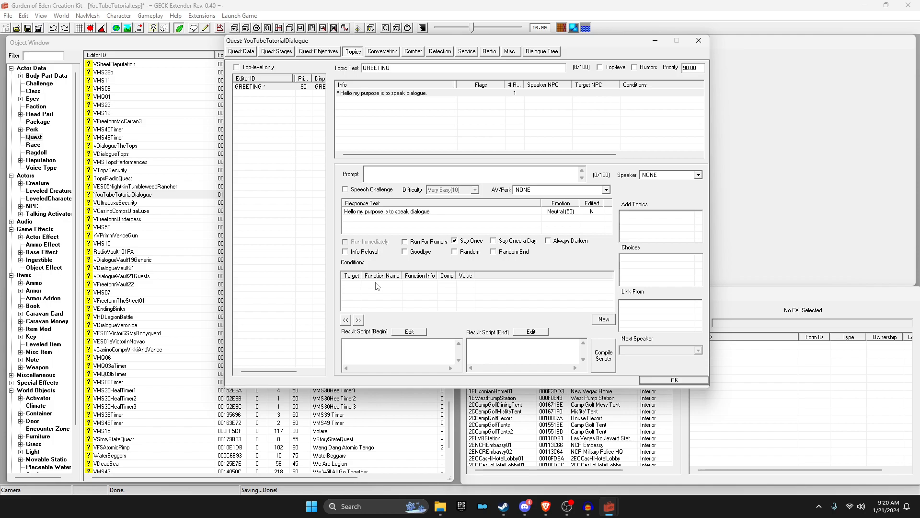
right_click(388, 291)
left_click(418, 299)
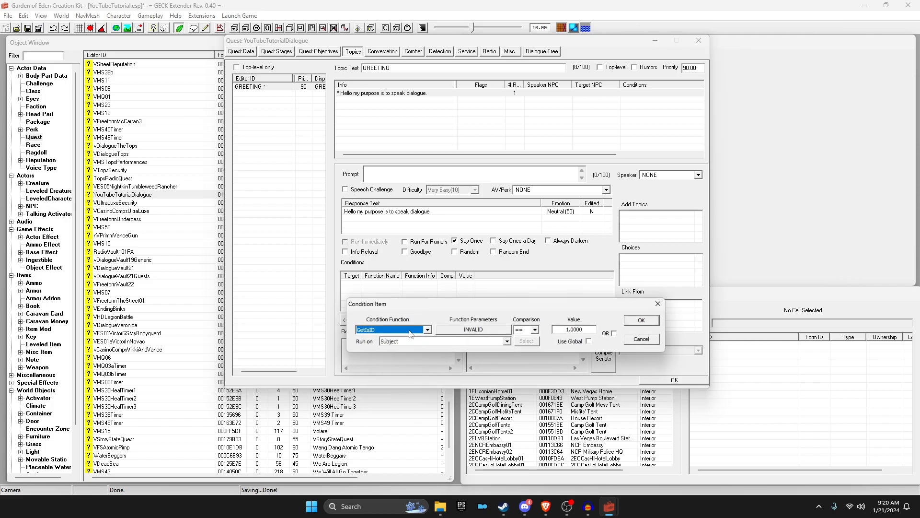
left_click(468, 332)
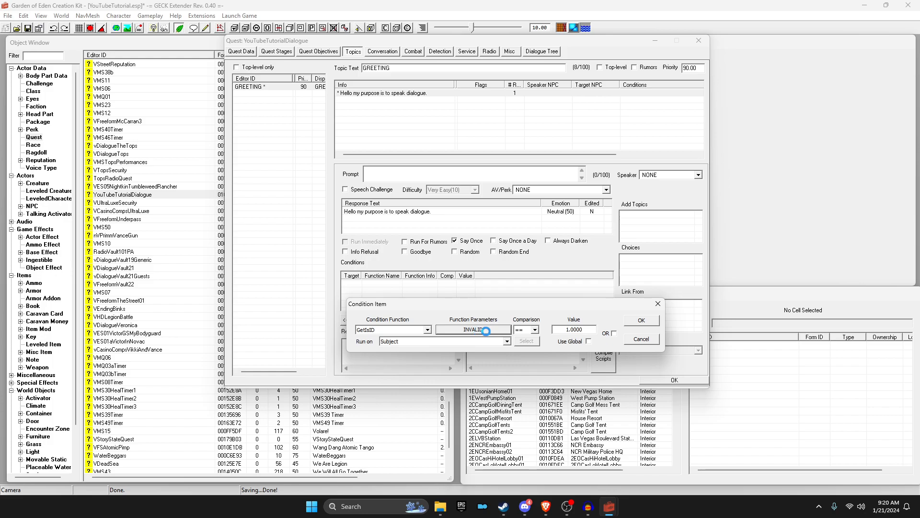
left_click(460, 360)
type("you")
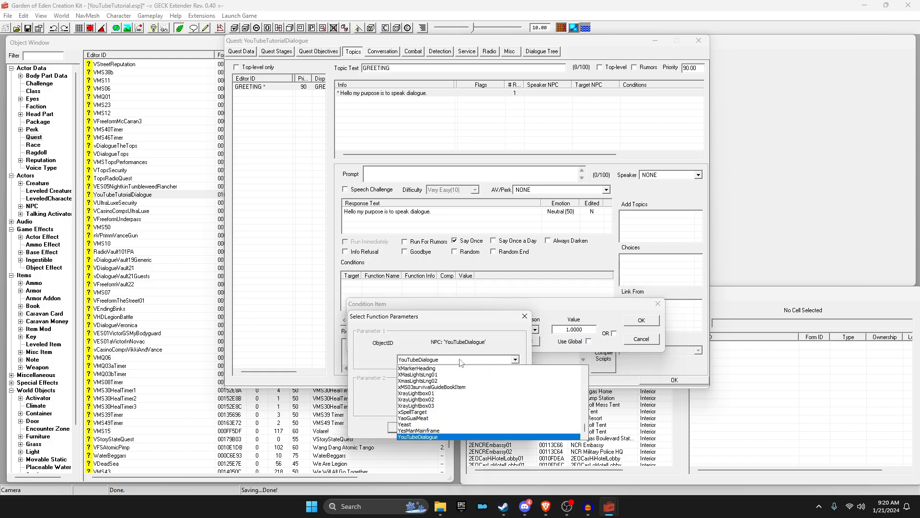
left_click(418, 436)
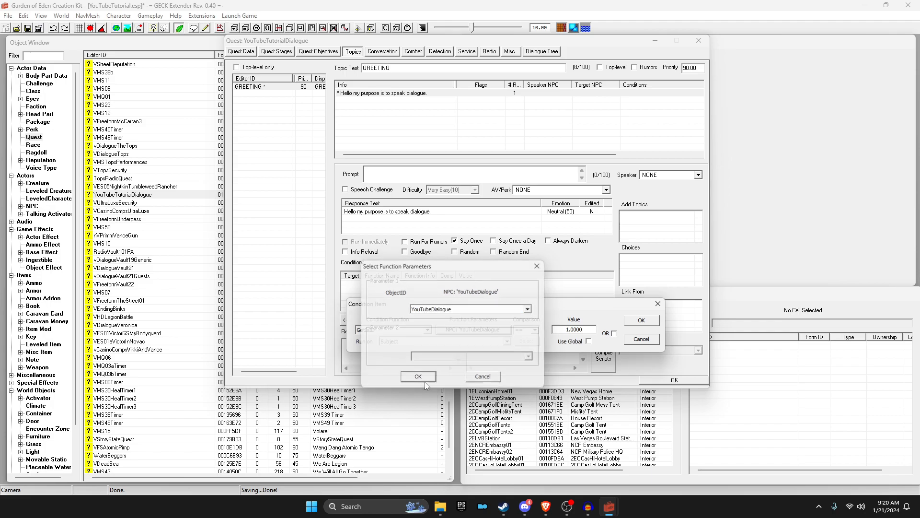
left_click(405, 427)
Step: Finish the GetIsID condition with comparison ==, value 1.0000 and Subject as the run-on target
left_click(527, 333)
left_click(567, 347)
left_click(571, 331)
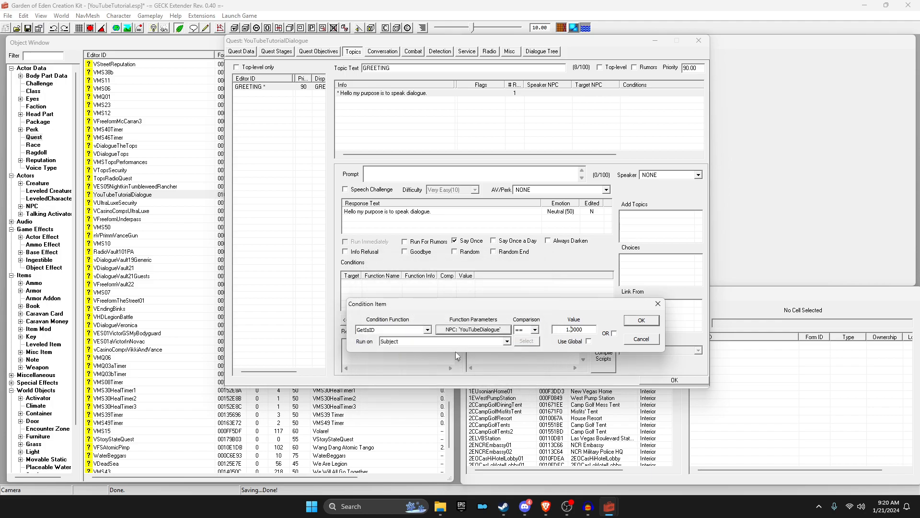
left_click(436, 343)
left_click(464, 351)
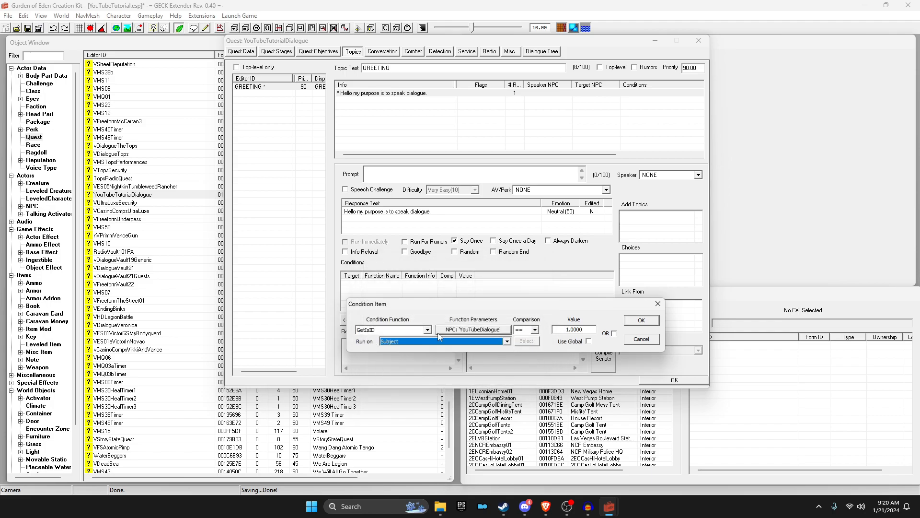
left_click(641, 320)
Step: Create a second condition on the greeting using GetItemCount with the misc item Caps001 as its parameter
right_click(386, 297)
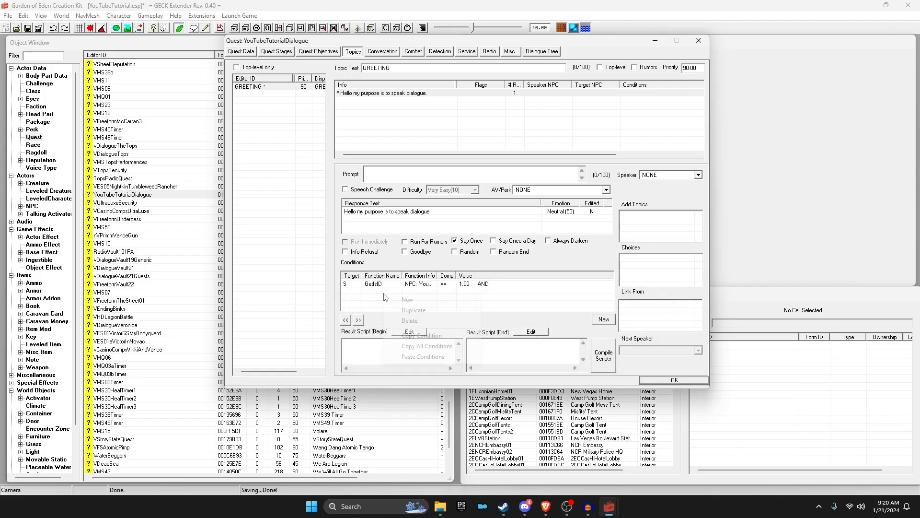
left_click(407, 300)
type("it")
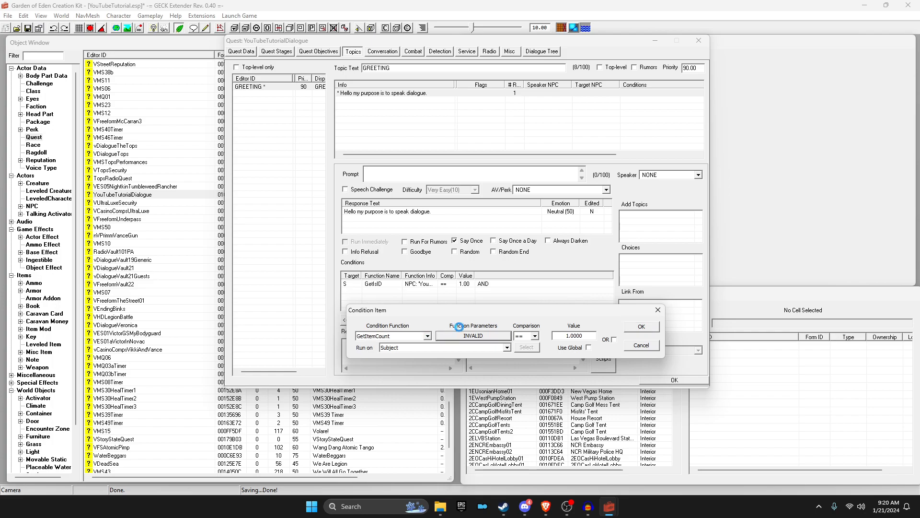
left_click(459, 335)
left_click(457, 366)
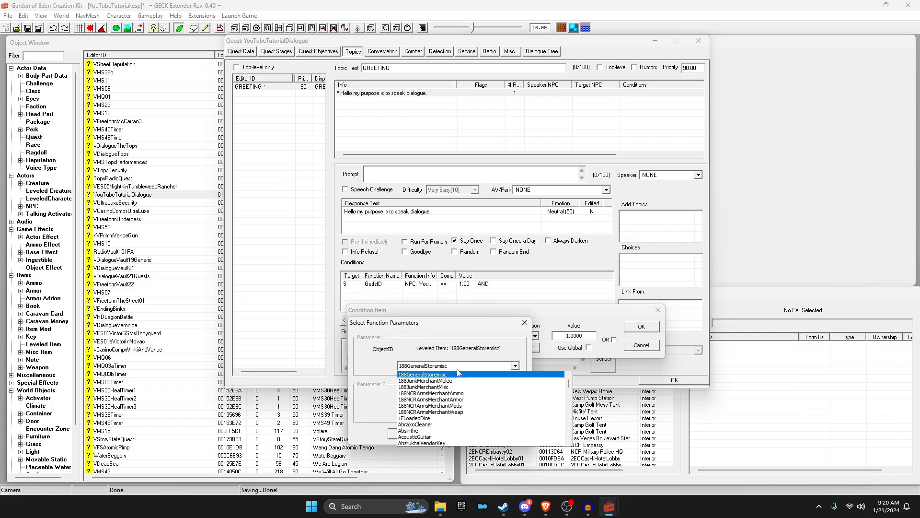
type("caps")
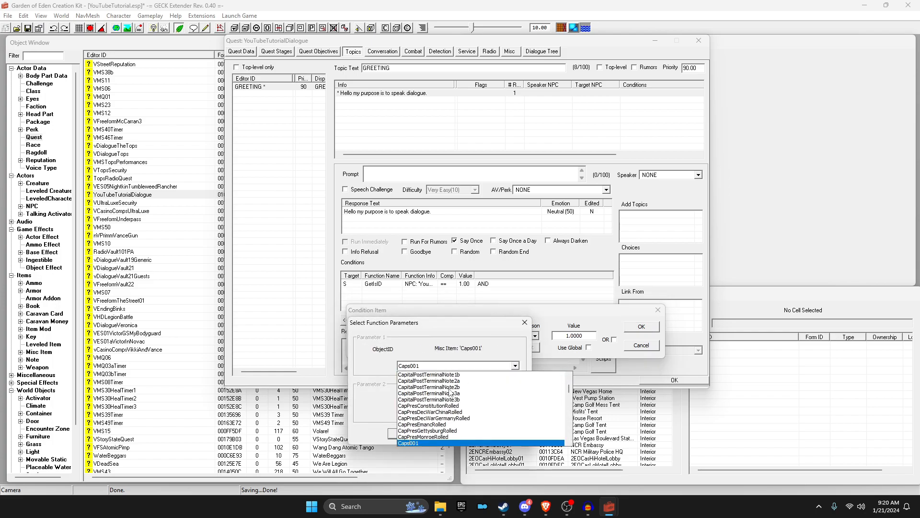
left_click(421, 443)
left_click(408, 433)
Step: Set the item count condition to >= 50, run it on Target, and accept it
left_click(535, 336)
left_click(525, 366)
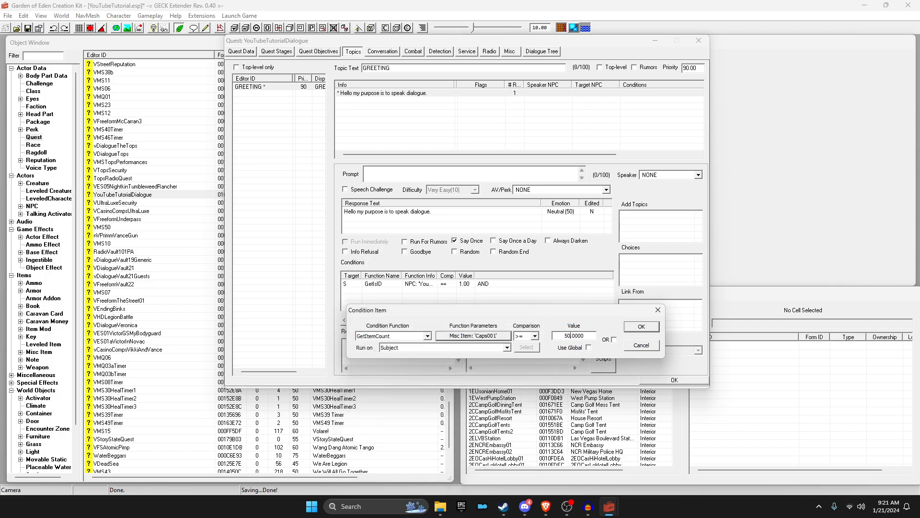
double_click(568, 337)
left_click(508, 347)
left_click(449, 363)
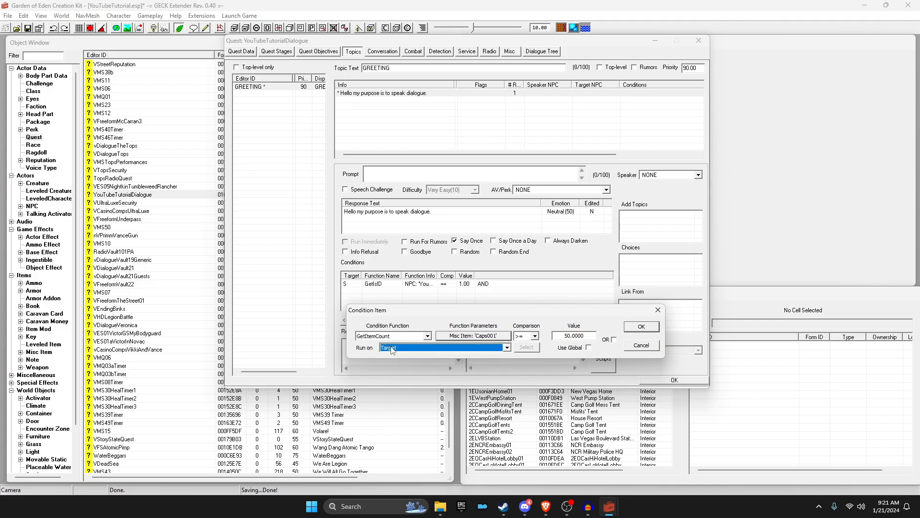
left_click(658, 326)
Step: Delete the GetItemCount condition from the greeting response
left_click(371, 94)
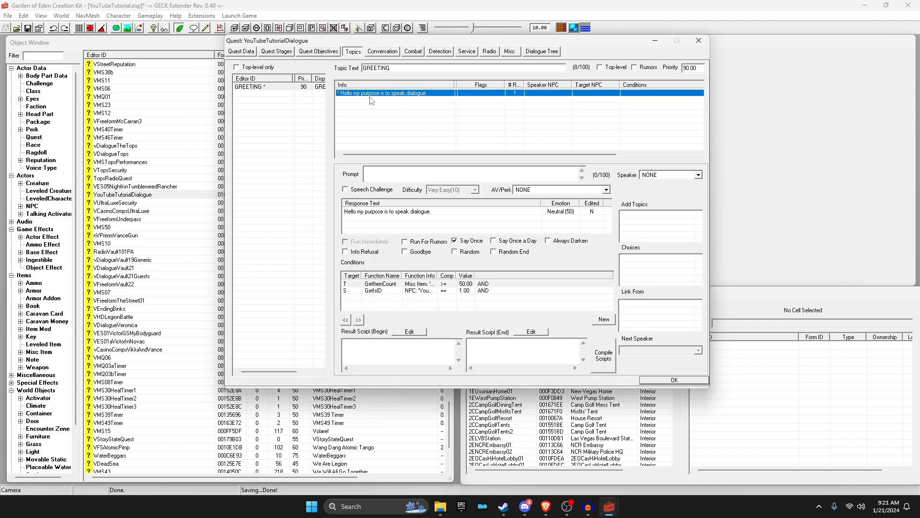
double_click(456, 285)
left_click(658, 295)
left_click(397, 283)
key("Delete")
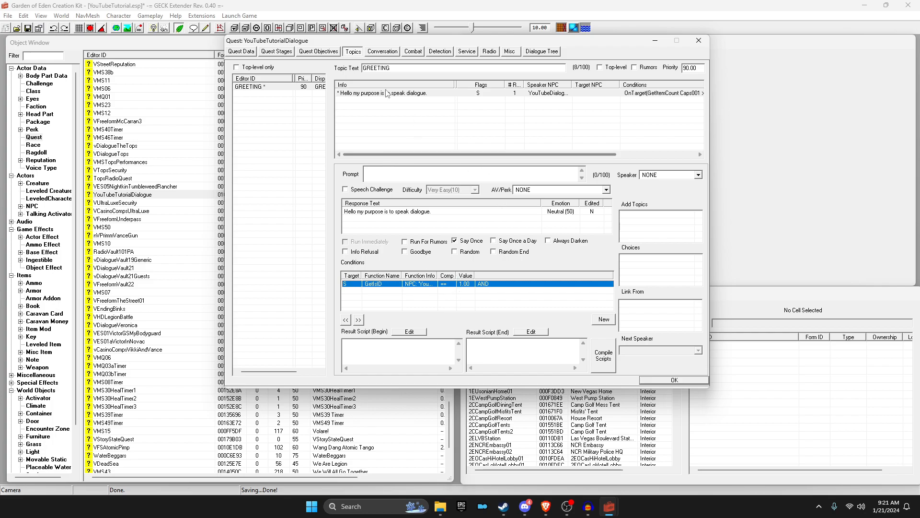
Step: Add a second info to the GREETING topic with the response text "Hello."
right_click(392, 117)
left_click(415, 121)
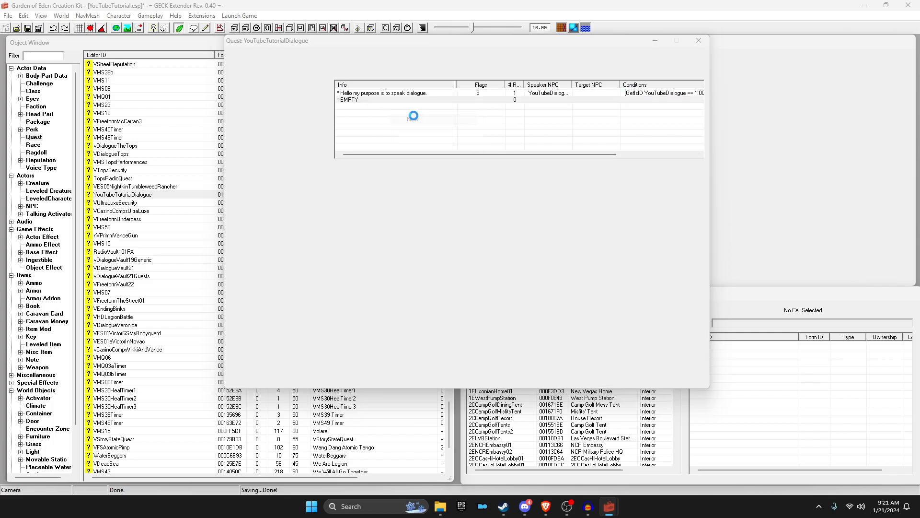
left_click_drag(215, 13, 441, 76)
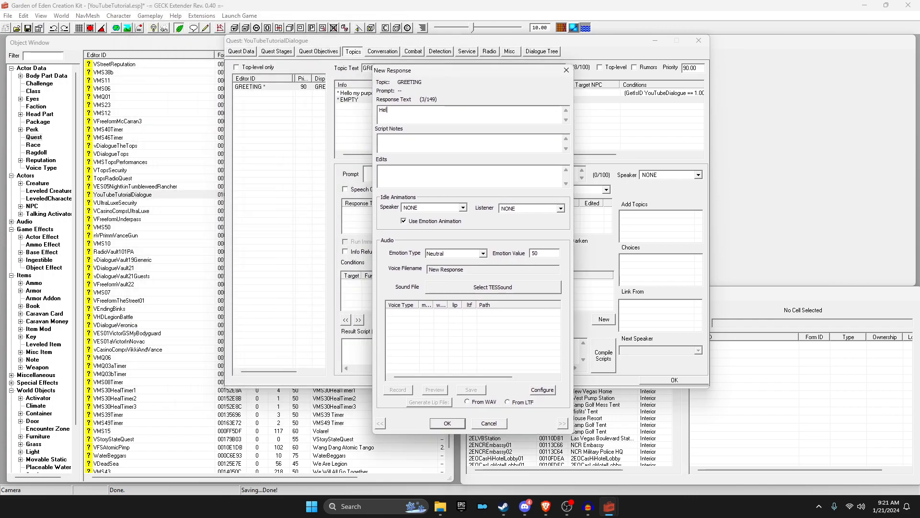
left_click(448, 423)
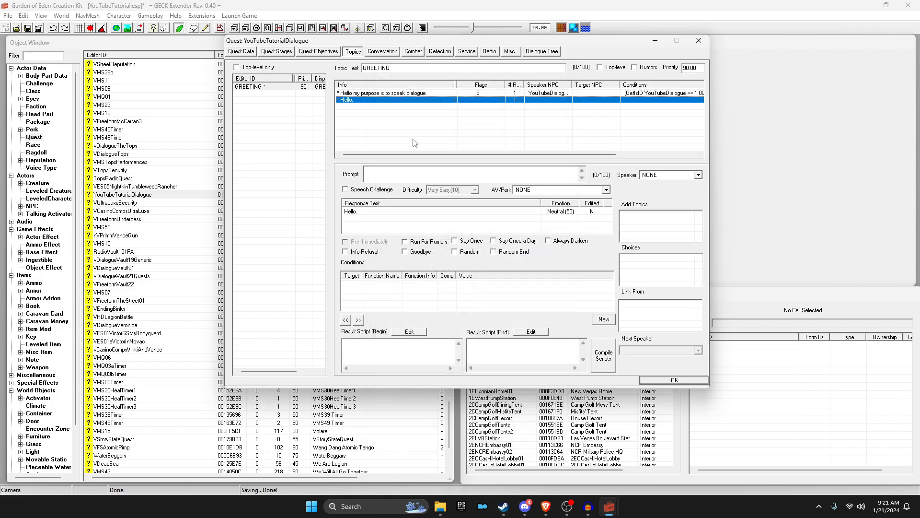
Step: Copy all conditions from the "Hello my purpose is to speak dialogue." info and paste them into the "Hello." info
left_click(367, 94)
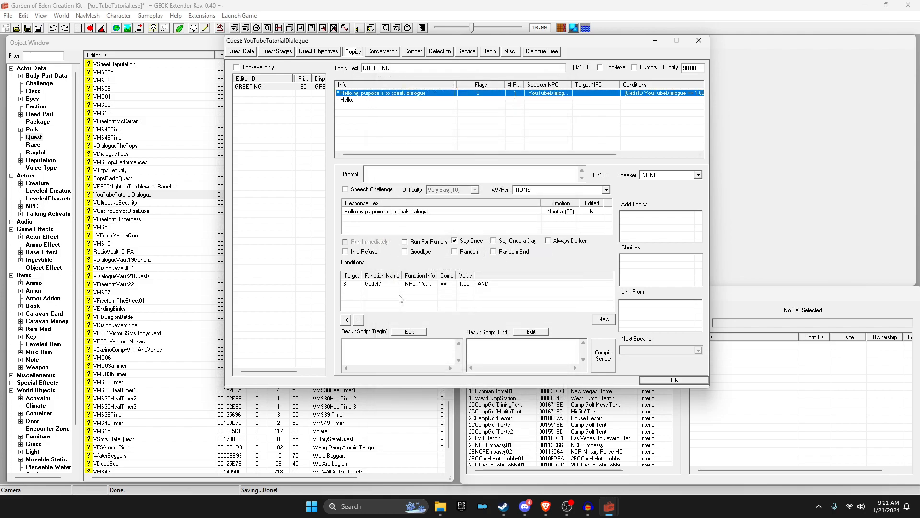
right_click(400, 296)
left_click(441, 348)
left_click(368, 99)
right_click(361, 283)
left_click(445, 344)
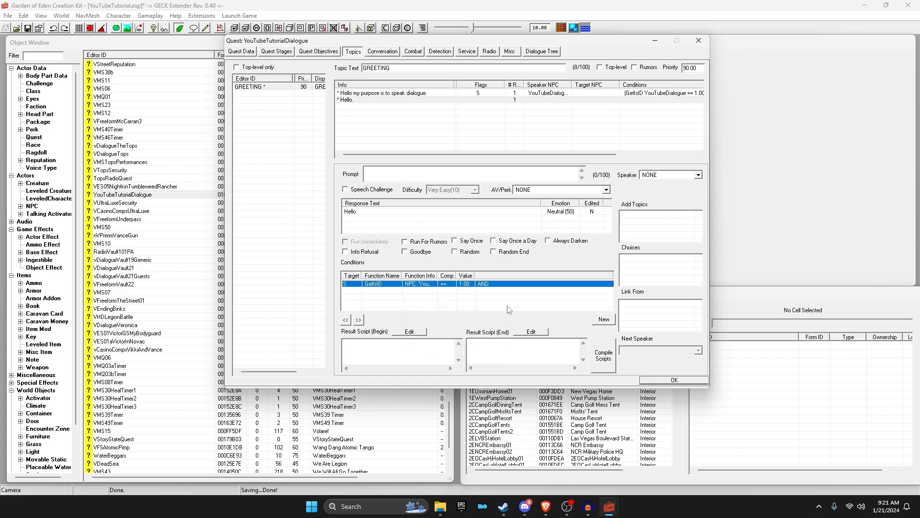
Step: Turn on Random for the "Hello." response
right_click(398, 286)
left_click(386, 304)
left_click(413, 283)
left_click(468, 252)
Step: Add a third info to the GREETING topic with the response text "Hey."
right_click(378, 118)
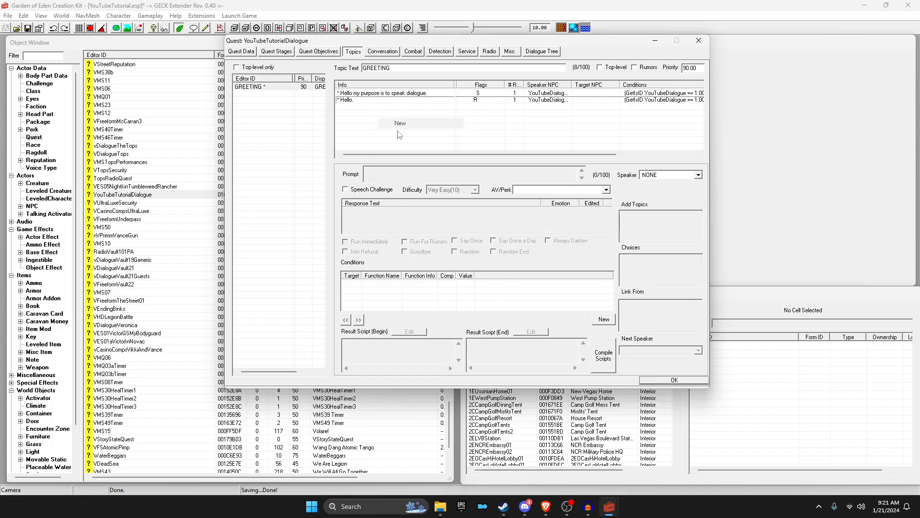
left_click(391, 125)
type("Hey.")
left_click(446, 420)
Step: Paste the copied GetIsID condition into the "Hey." info and turn on Random for it
right_click(418, 302)
left_click(466, 368)
right_click(437, 304)
left_click(475, 367)
left_click(455, 252)
left_click(346, 106)
left_click(350, 93)
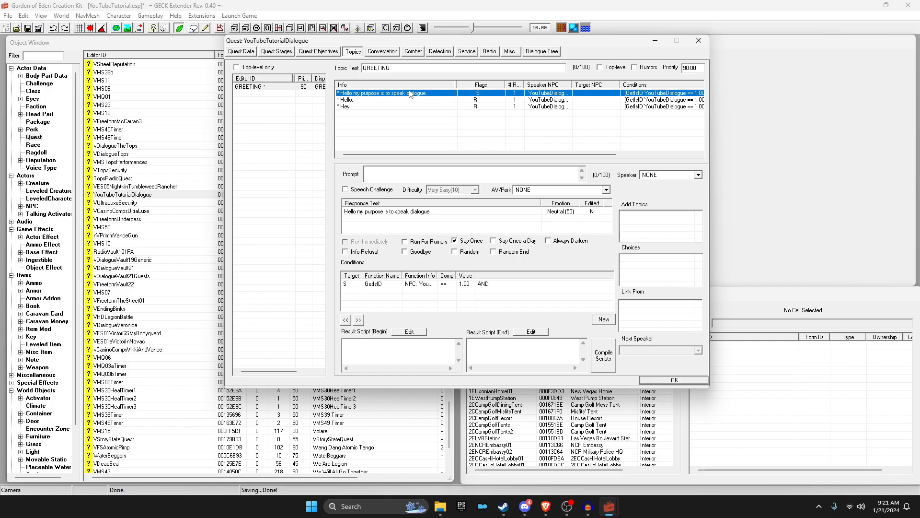
left_click(393, 100)
left_click(392, 106, "shift")
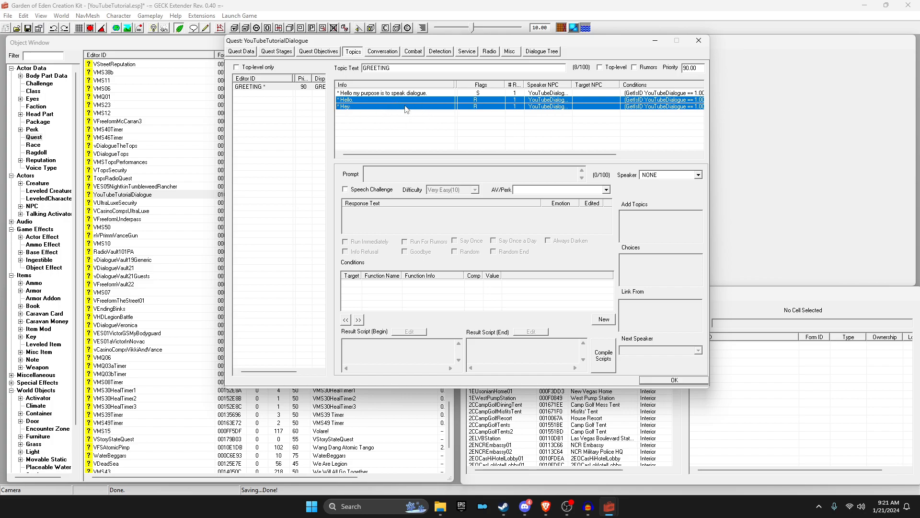
left_click(404, 125)
Step: Create a new dialogue topic with the ID TutorialGoodbye in the topic selection list
right_click(312, 112)
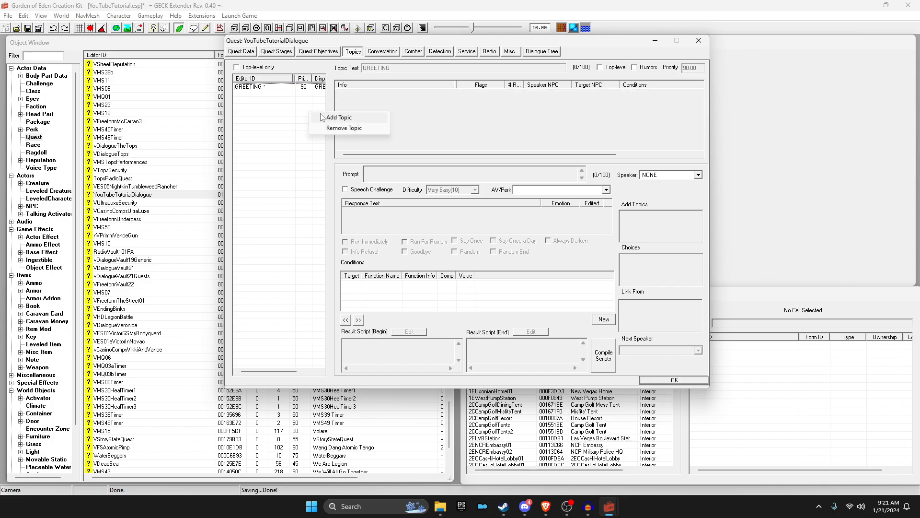
left_click(320, 117)
right_click(434, 179)
left_click(448, 187)
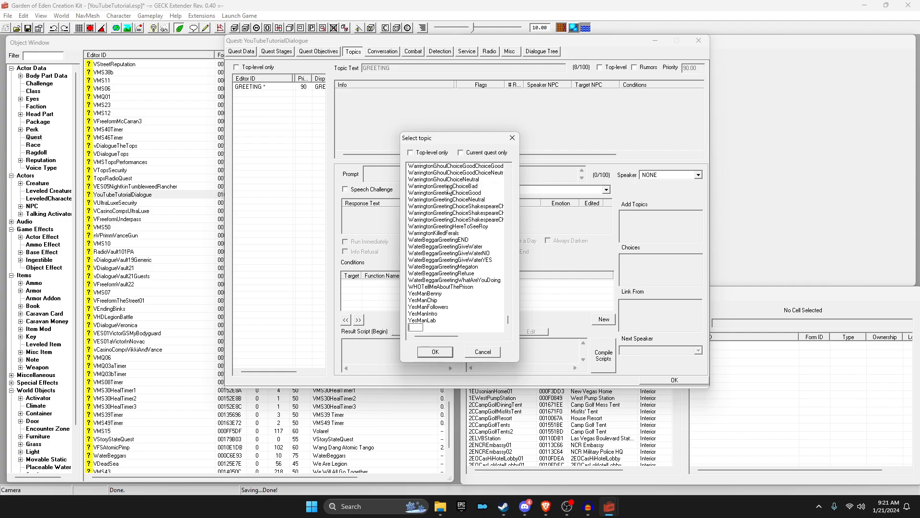
type("TutorialGoodbye")
key("Return")
double_click(434, 320)
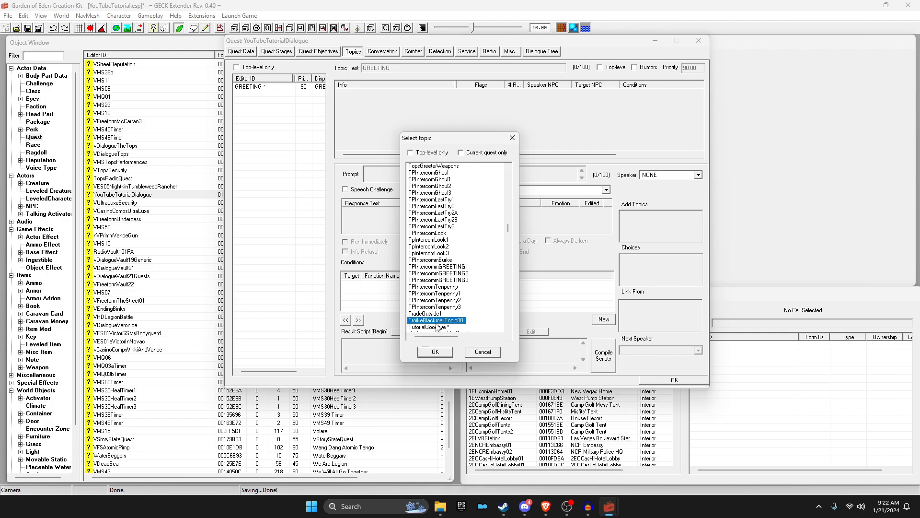
right_click(275, 94)
left_click(307, 113)
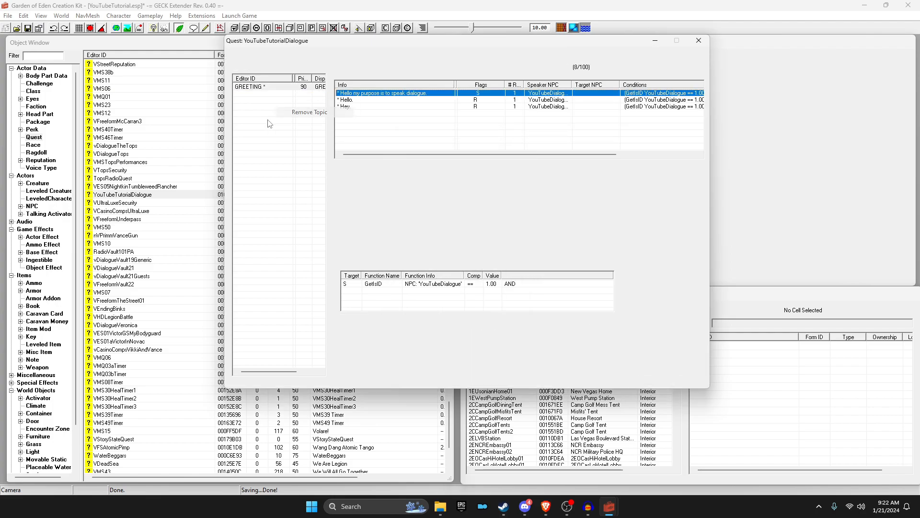
Step: Add the TutorialGoodbye topic to the quest
right_click(287, 126)
left_click(314, 133)
type("tu")
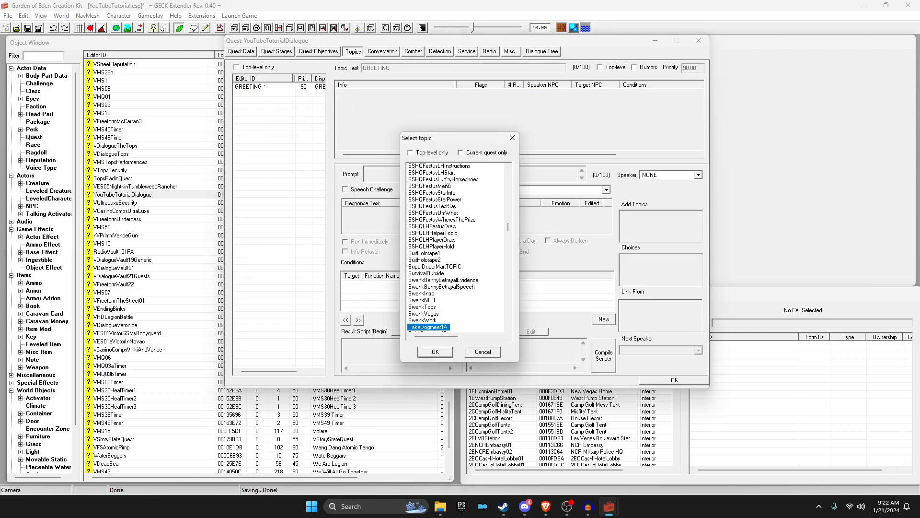
double_click(440, 328)
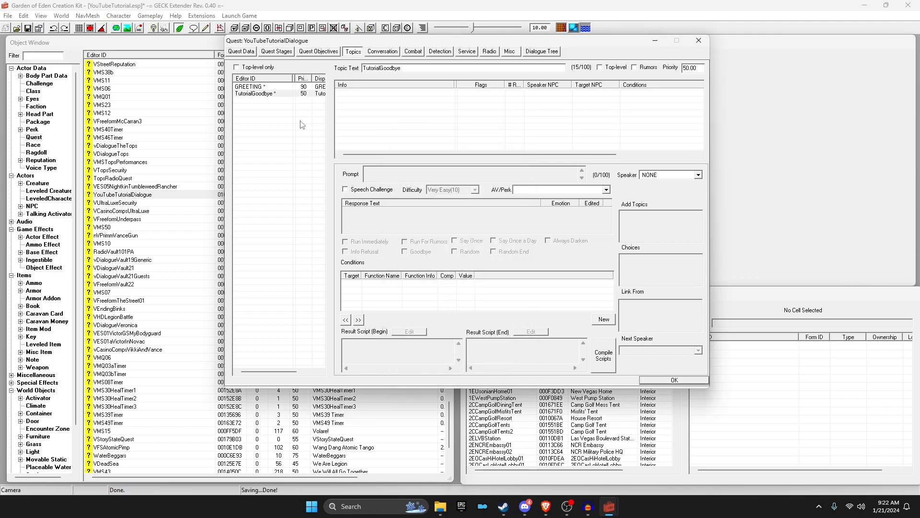
Step: Examine the TutorialGoodbye topic's text and the priorities of the quest's topics
left_click(257, 95)
left_click_drag(403, 67, 355, 69)
left_click(245, 94)
left_click_drag(409, 67, 363, 69)
right_click(379, 112)
left_click(346, 113)
left_click(285, 97)
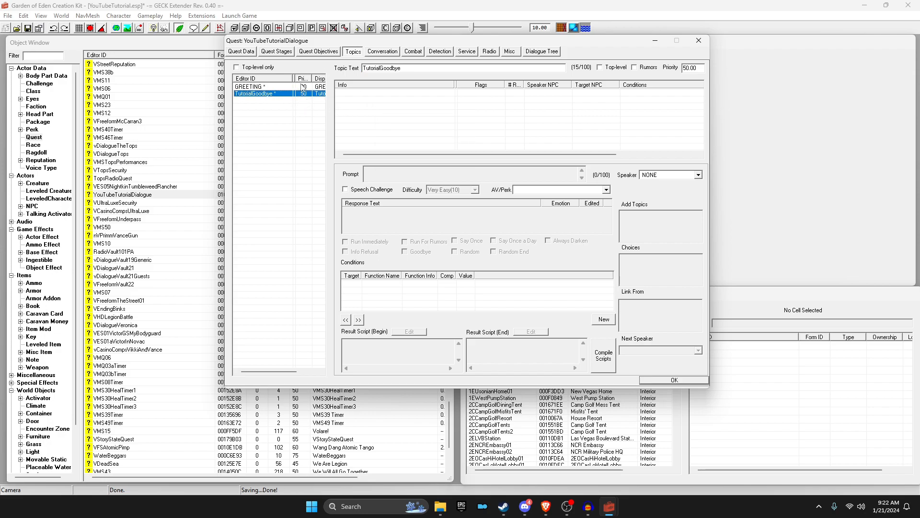
left_click_drag(312, 78, 294, 79)
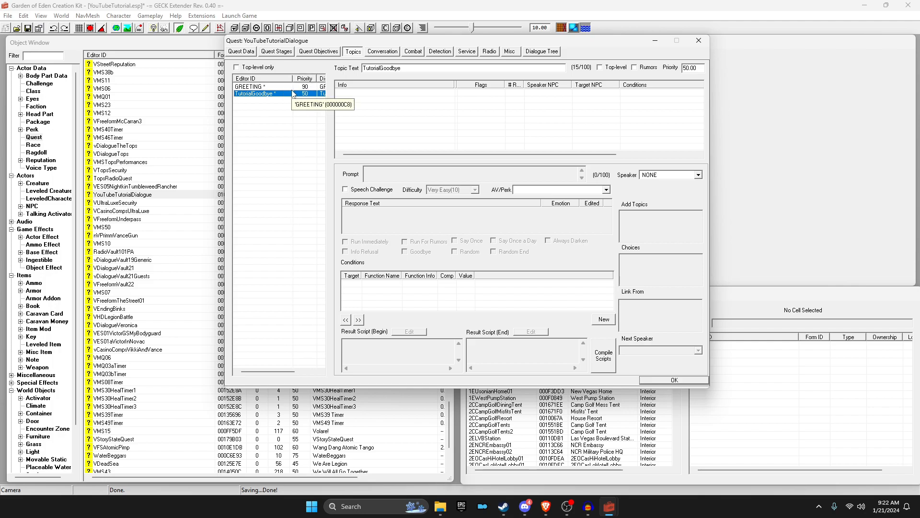
Step: Create a new dialogue topic with the ID TutorialInfo and add it to the quest
right_click(263, 117)
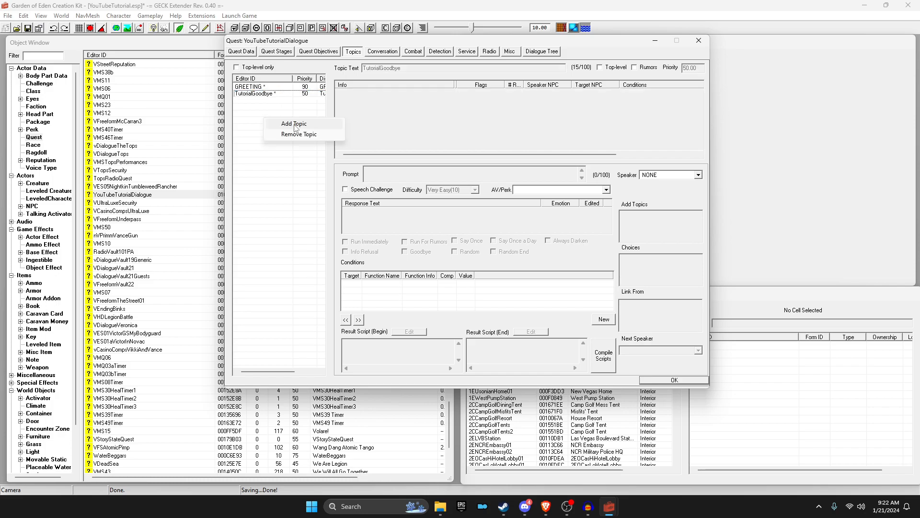
left_click(273, 120)
right_click(424, 177)
left_click(434, 182)
type("TutorialInfo")
key("Return")
double_click(431, 327)
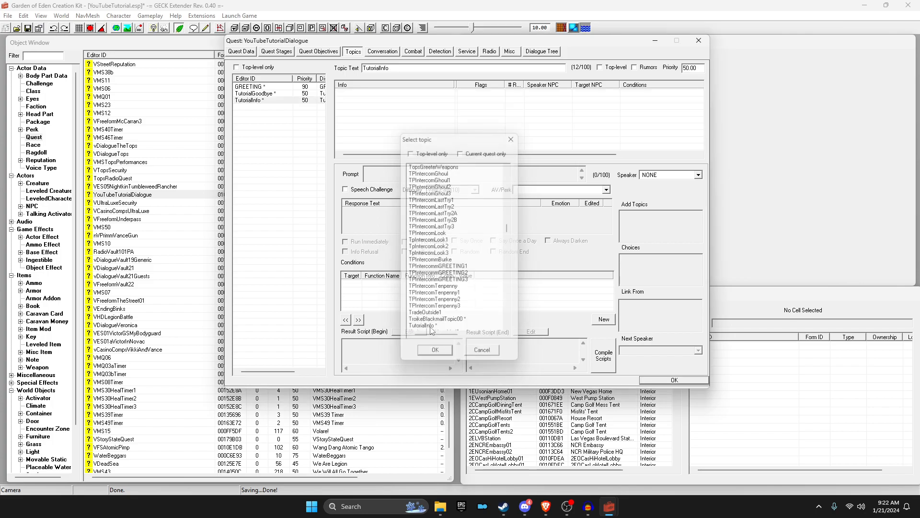
Step: Set the priority of the TutorialGoodbye topic to 25
left_click(286, 95)
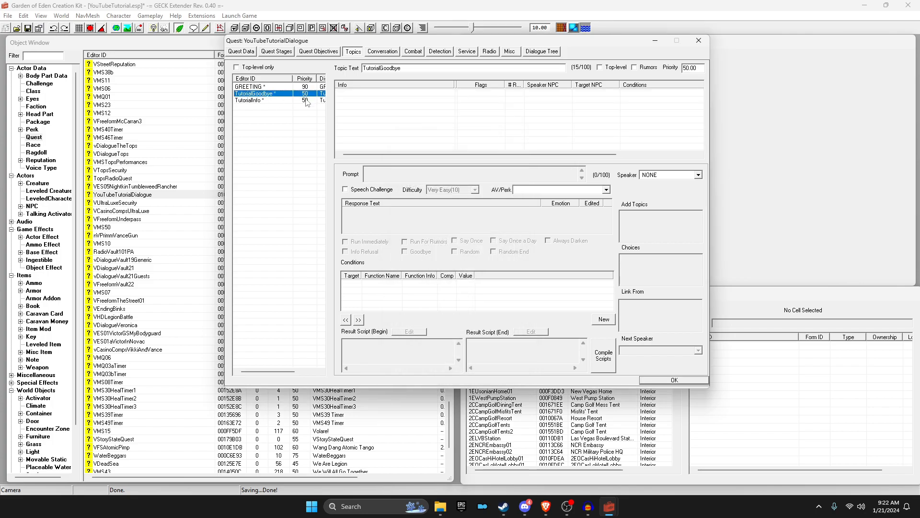
left_click(305, 110)
left_click(302, 94)
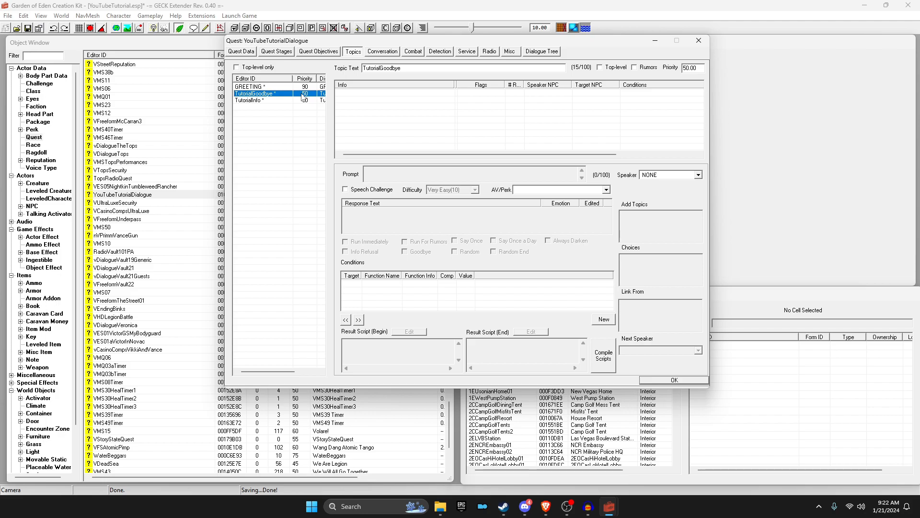
left_click(272, 100)
left_click(269, 94)
left_click_drag(684, 68, 688, 68)
type("25")
left_click(302, 93)
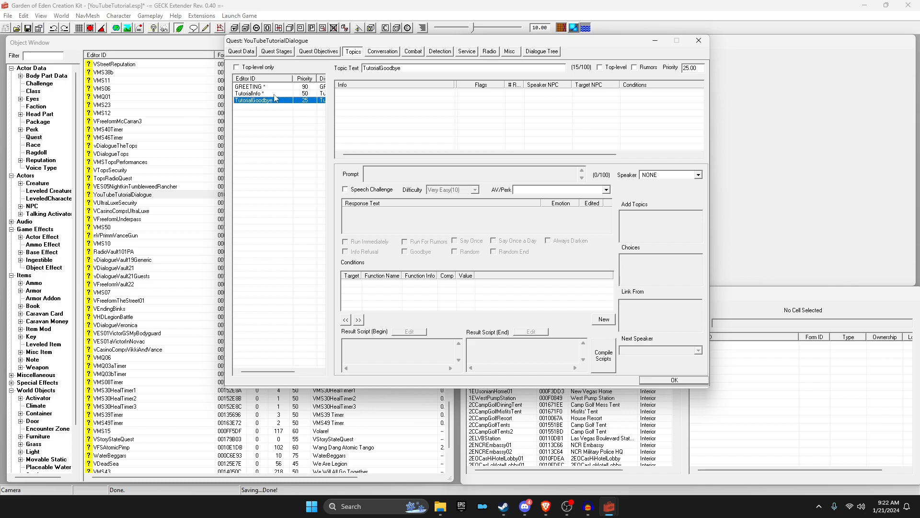
Step: Try to set the priority of the TutorialInfo topic to 15
left_click(283, 93)
left_click_drag(690, 68, 682, 67)
type("15")
left_click(424, 145)
left_click(268, 101)
left_click(688, 69)
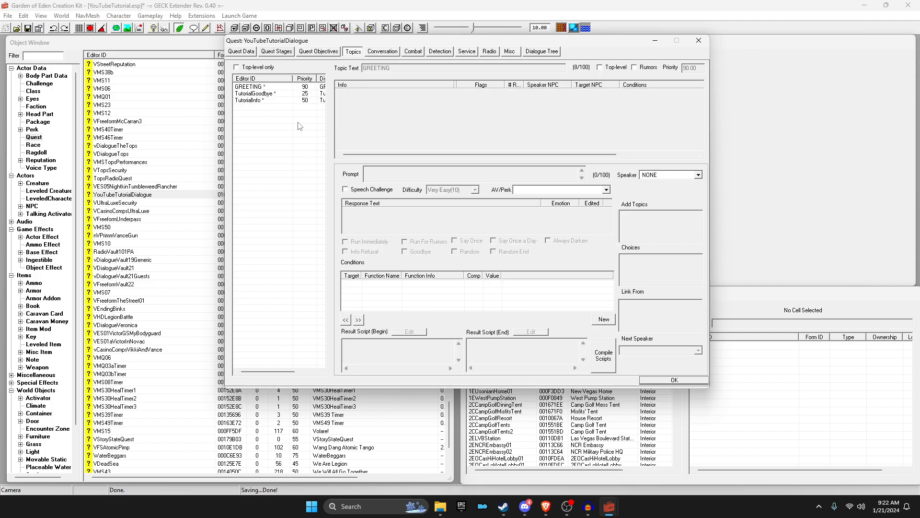
Step: Sort the quest's topics by descending priority, keeping TutorialGoodbye as the selected topic
left_click(276, 94)
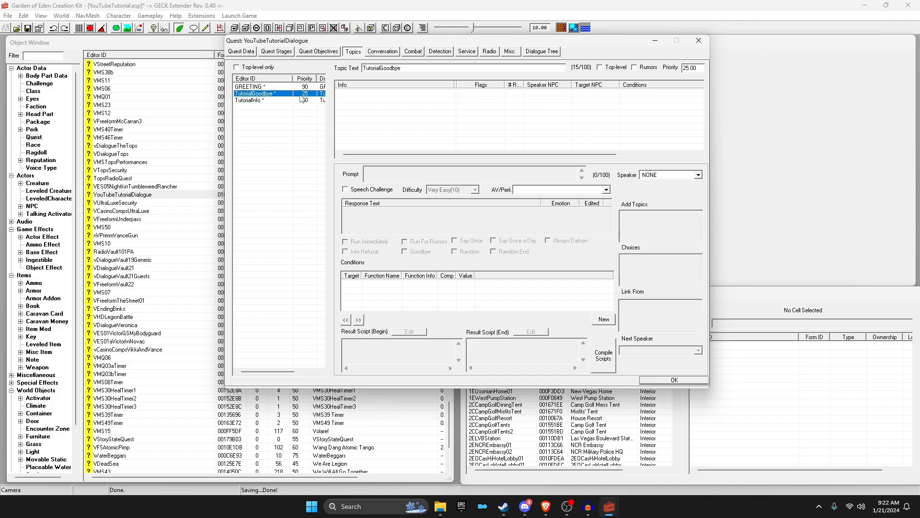
right_click(381, 92)
left_click(251, 104)
left_click(251, 94)
left_click(248, 102)
left_click(264, 94)
left_click(305, 79)
left_click(304, 79)
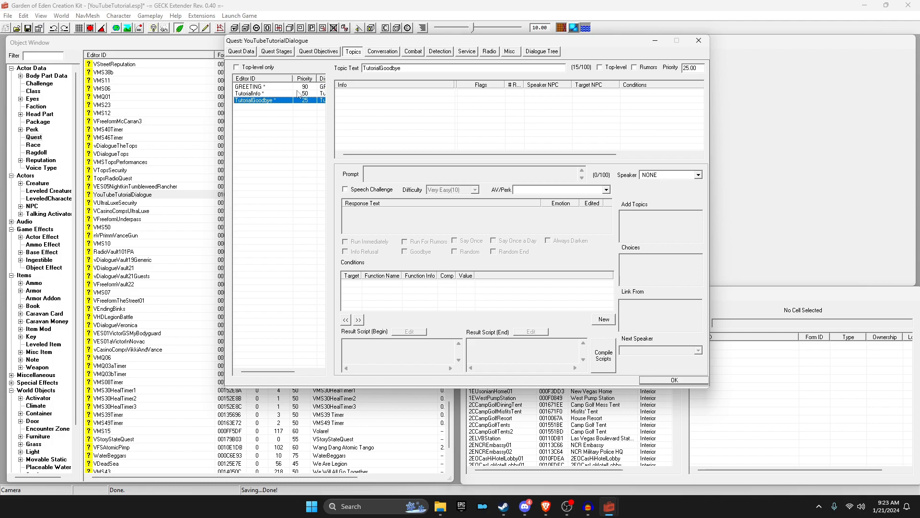
Step: Add a new info with the response text "Goodbye." to the TutorialGoodbye topic
right_click(357, 106)
left_click(369, 110)
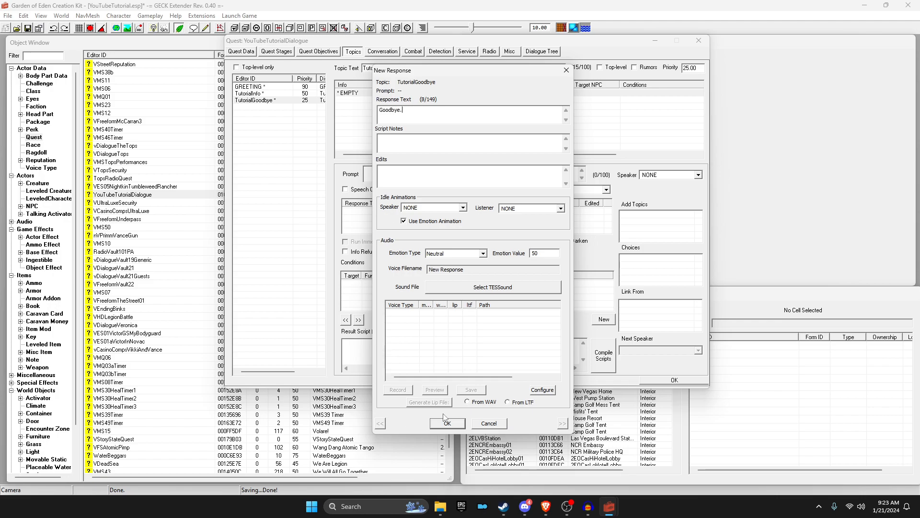
left_click(447, 422)
Step: Paste the copied GetIsID condition onto the "Goodbye." info and flag it as Goodbye and Random
right_click(372, 284)
left_click(419, 345)
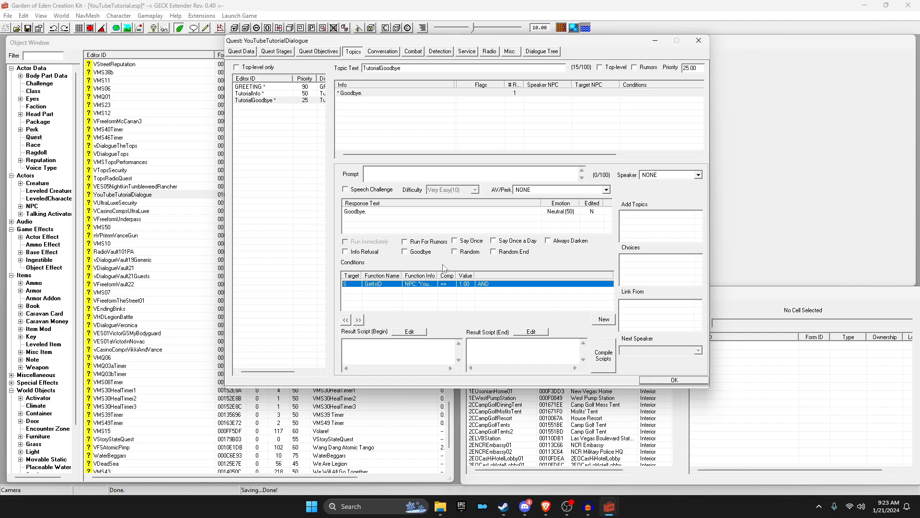
left_click(461, 252)
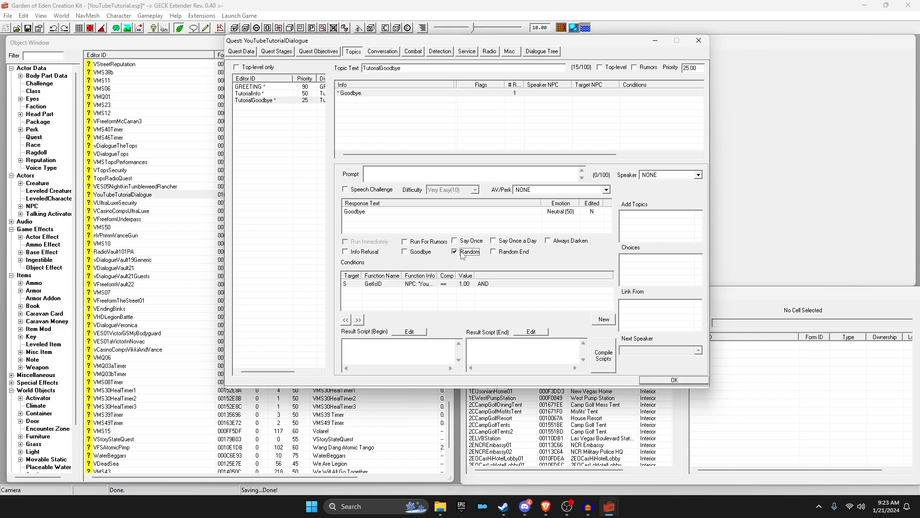
Step: Add a second TutorialGoodbye info with the response "Bye.", the pasted GetIsID condition, and the Goodbye and Random flags
right_click(366, 125)
left_click(388, 130)
type("Bye.")
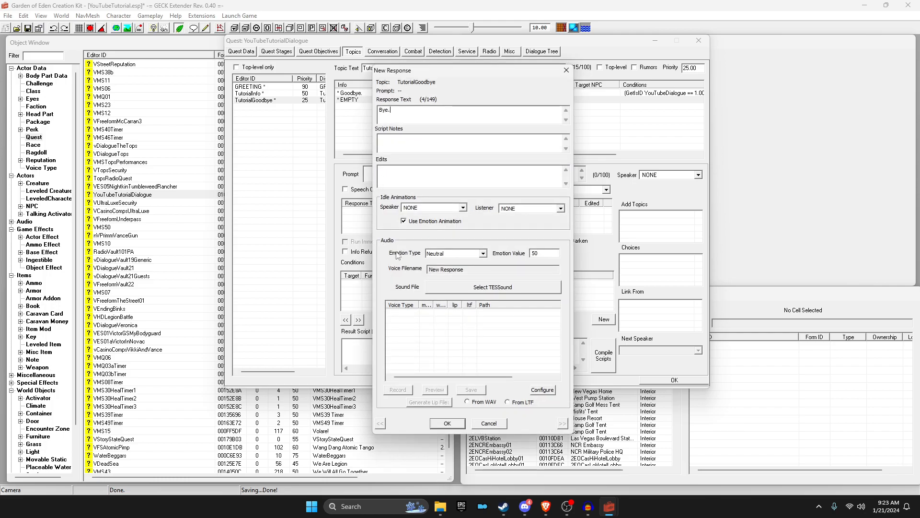
left_click(447, 423)
right_click(403, 329)
left_click(437, 365)
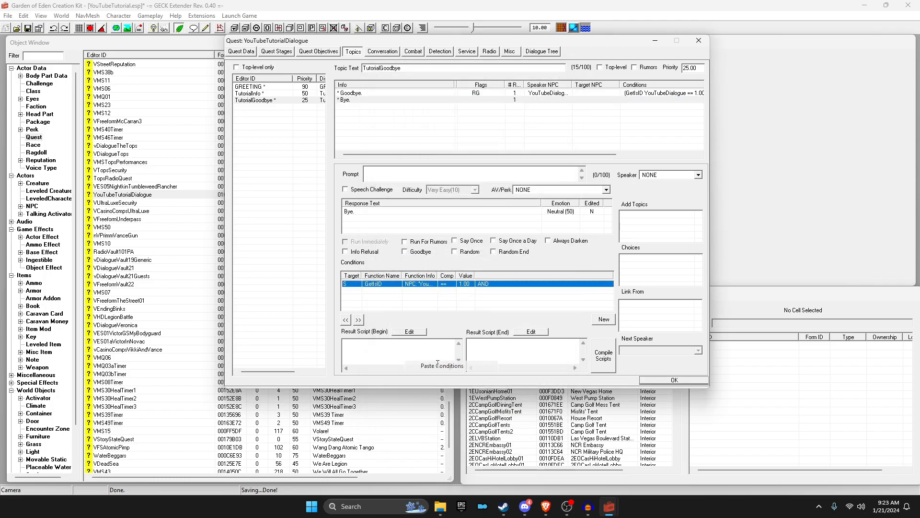
Step: Set the player prompt of TutorialGoodbye's first info to "Goodbye." and confirm its response
left_click(259, 94)
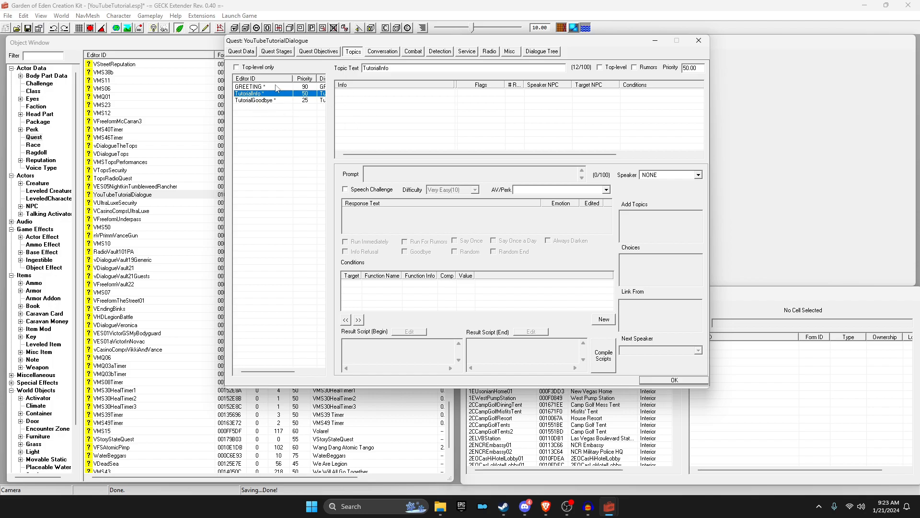
left_click(257, 87)
left_click(266, 100)
left_click(392, 171)
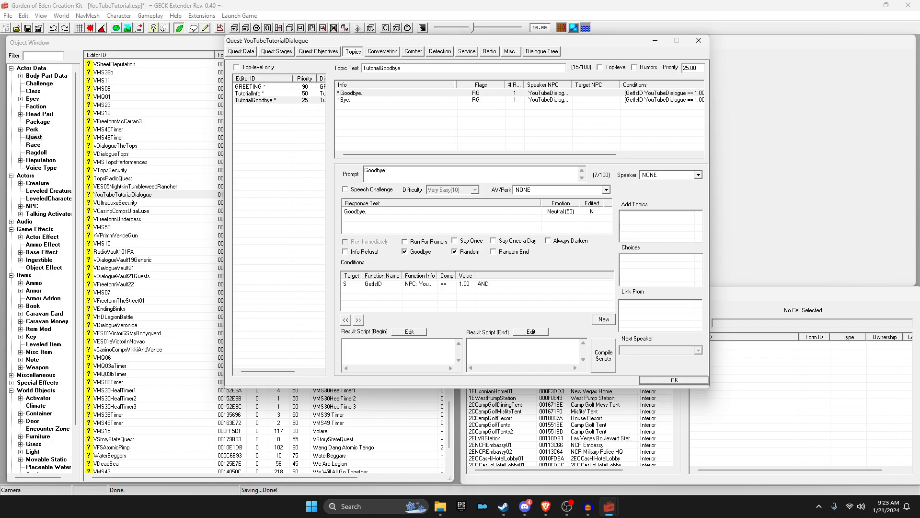
double_click(378, 176)
double_click(355, 93)
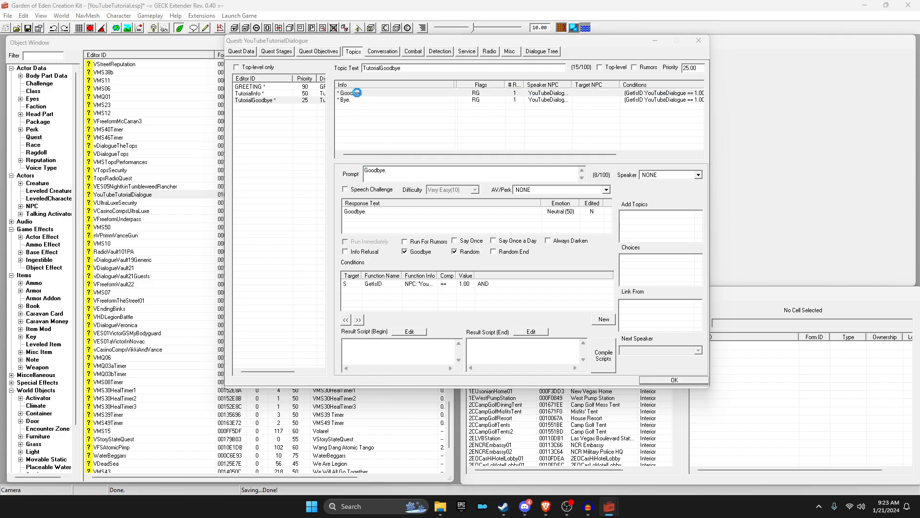
left_click(443, 423)
Step: Give the "Bye." info the player prompt "Goodbye." and confirm its response
left_click(354, 100)
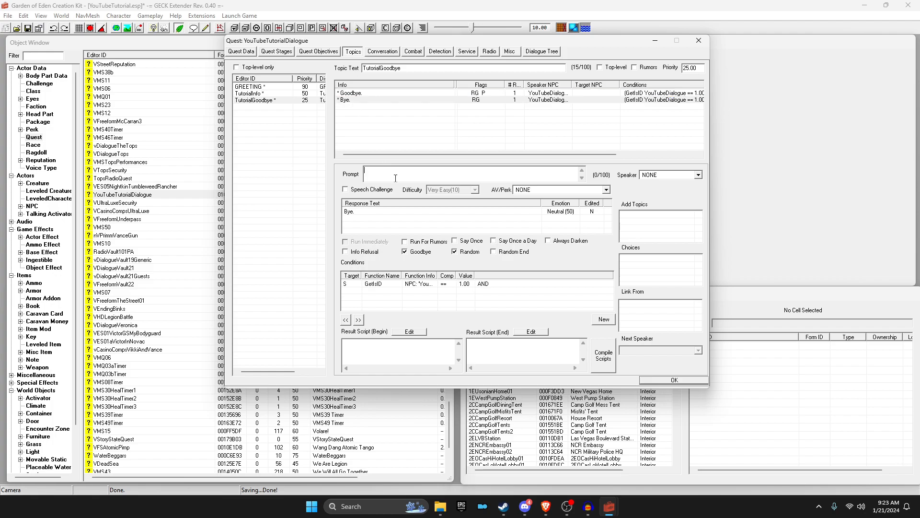
double_click(346, 101)
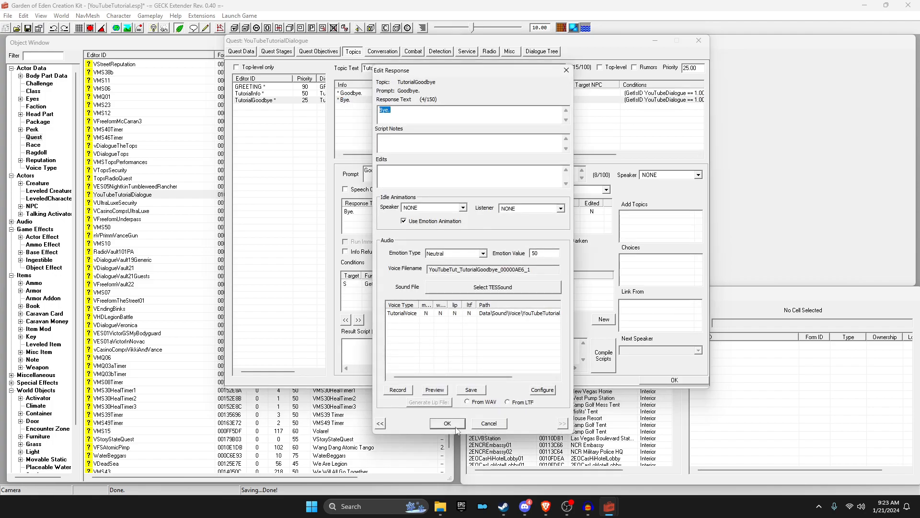
left_click(455, 427)
Step: Add a new info with the response text "I like to talk a lot." to the TutorialInfo topic
left_click(252, 93)
right_click(341, 104)
left_click(358, 112)
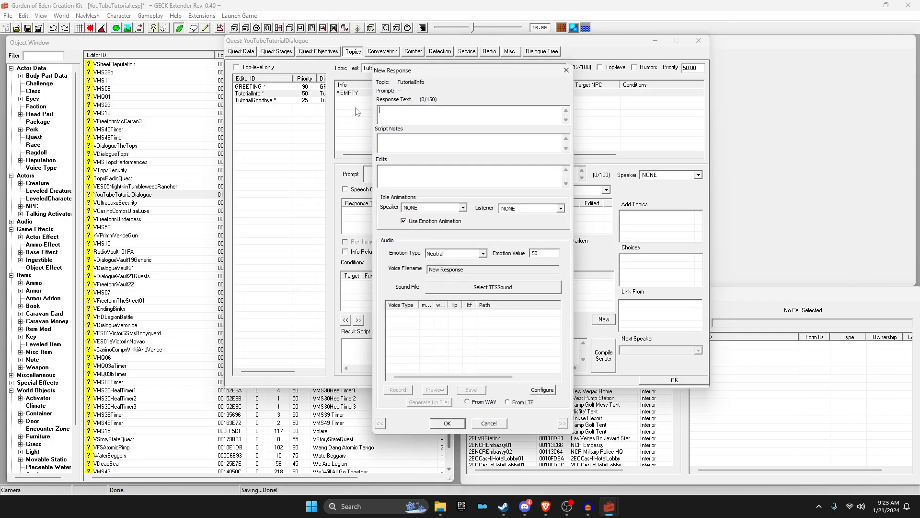
type("I like to talk a lot.")
left_click_drag(451, 110, 379, 109)
left_click(454, 423)
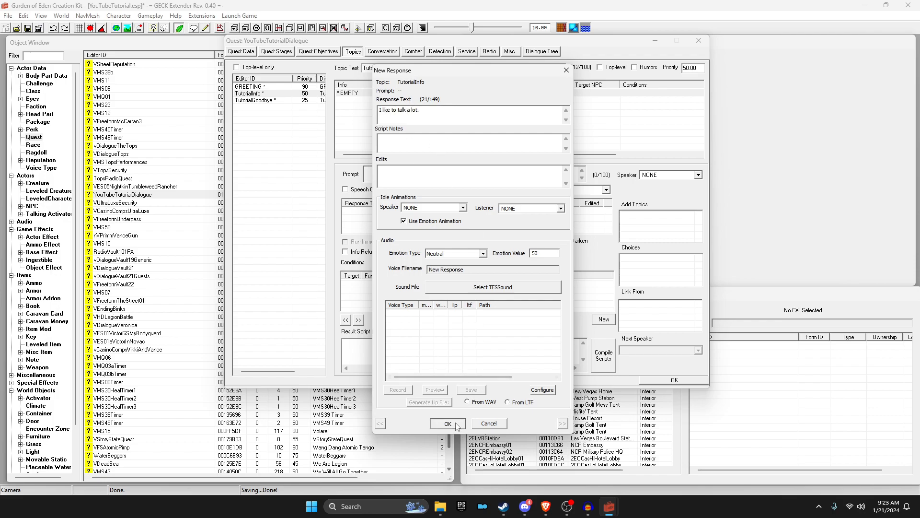
Step: Set the player prompt of the TutorialInfo response to "What are you doing here?" and confirm the response
left_click(384, 176)
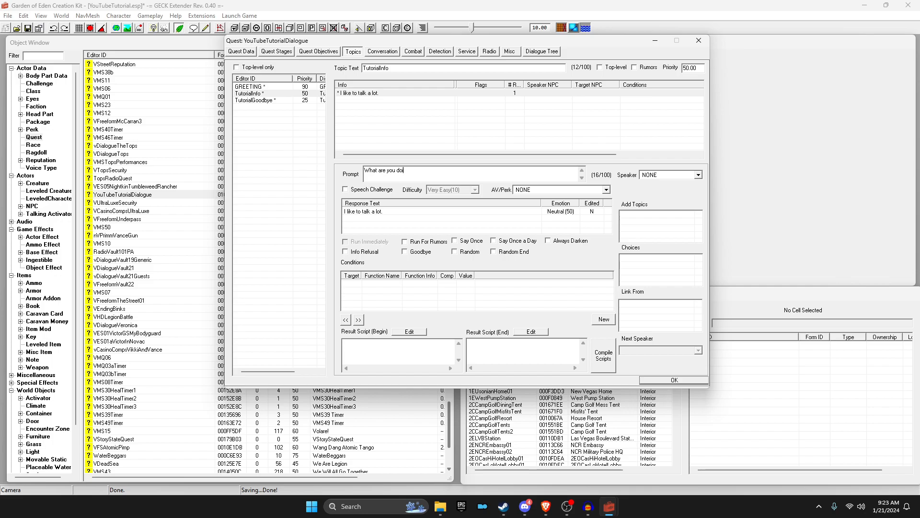
double_click(364, 93)
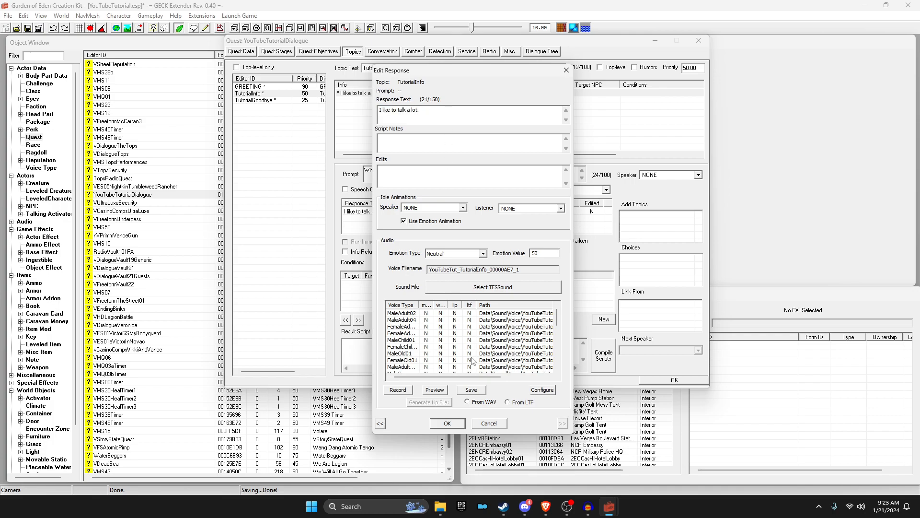
left_click(453, 424)
Step: Paste the copied GetIsID condition onto the "I like to talk a lot." info, leaving Goodbye and Random off
left_click(431, 252)
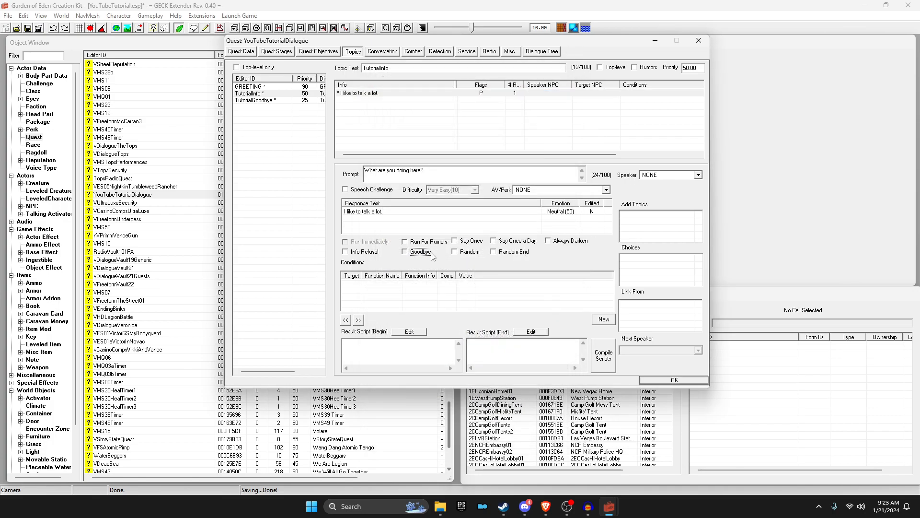
left_click(466, 253)
right_click(434, 290)
left_click(468, 354)
left_click(411, 298)
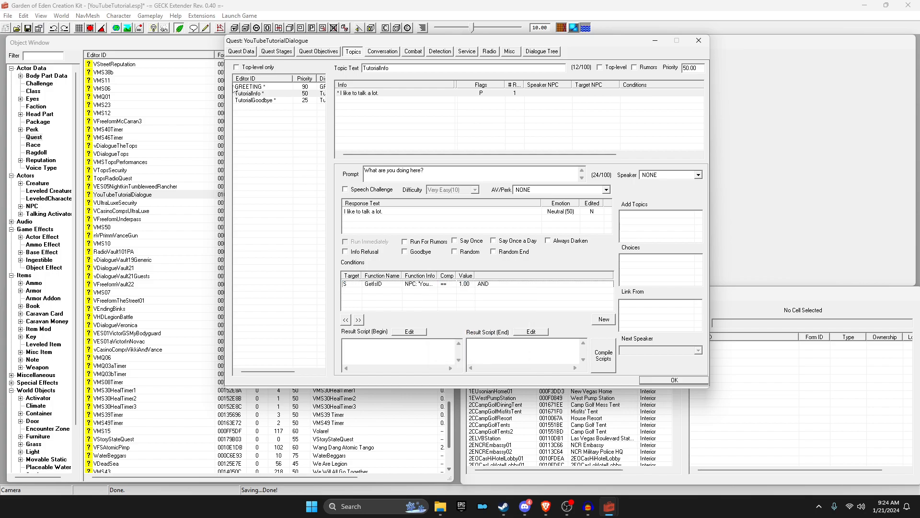
Step: Review the infos of the quest's three topics and the individual responses under GREETING
left_click(249, 86)
left_click(250, 93)
left_click(255, 100)
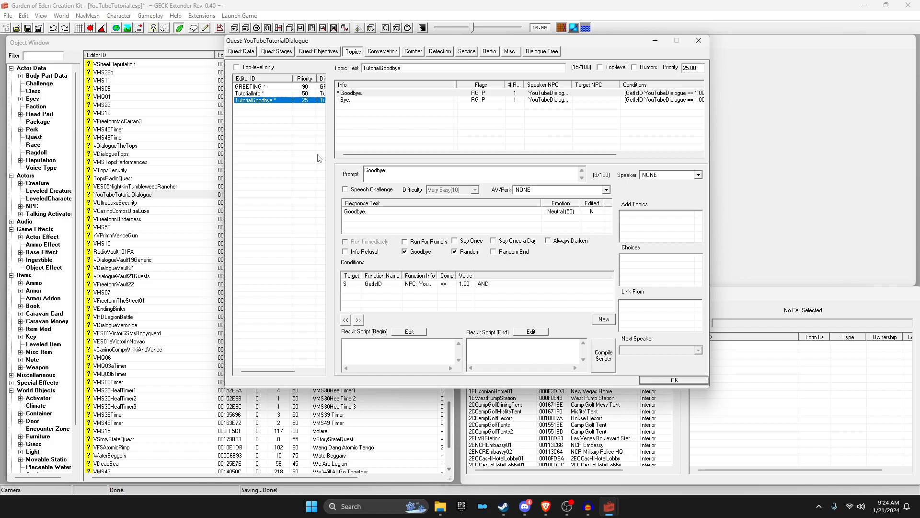
left_click(254, 87)
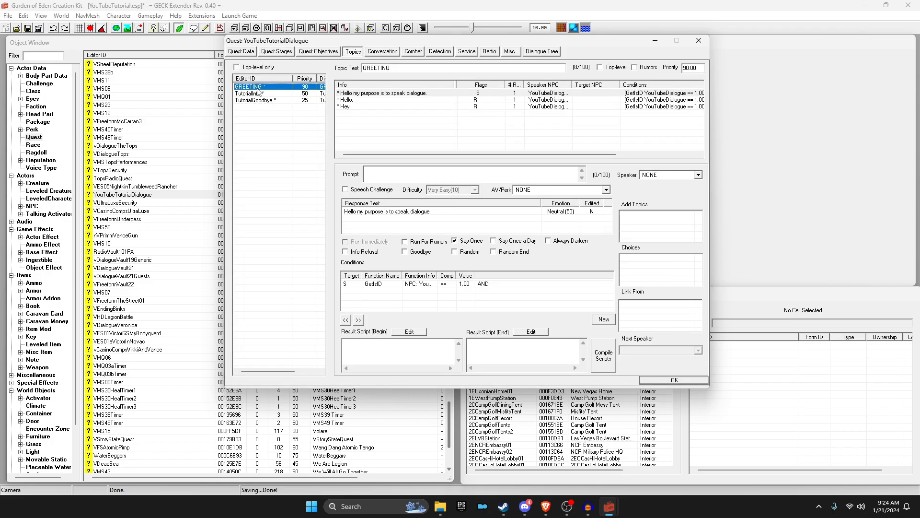
left_click(358, 94)
left_click(360, 100)
left_click(365, 107)
left_click(363, 100)
left_click(364, 93)
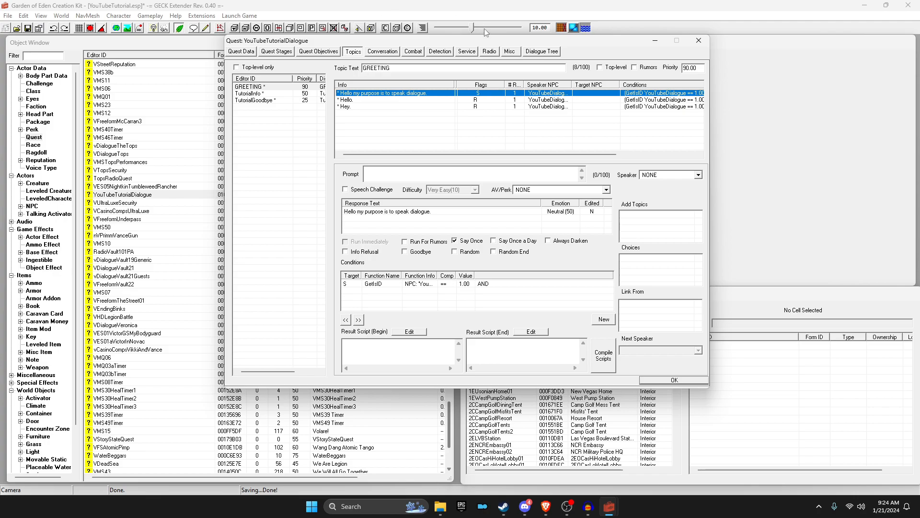
Step: Add TutorialGoodbye and TutorialInfo as added topics of the "Hello my purpose is to speak dialogue." greeting
right_click(631, 226)
left_click(642, 227)
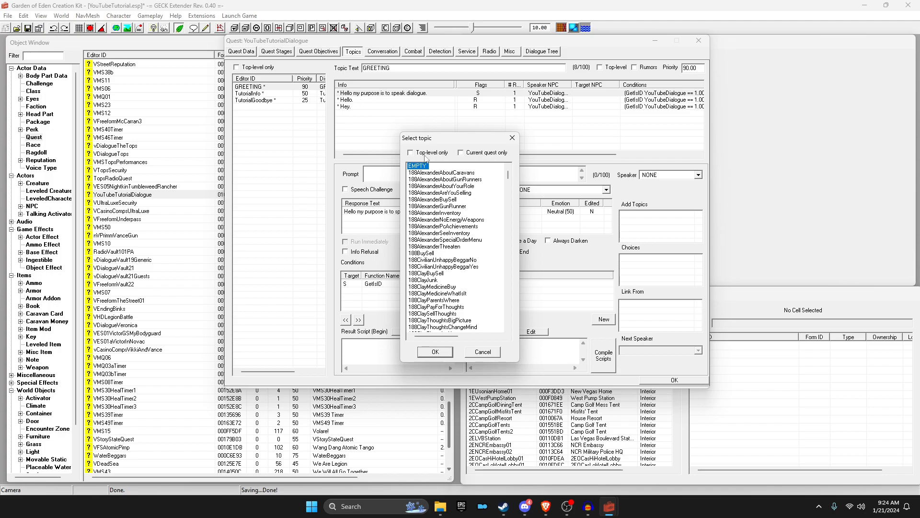
type("tu")
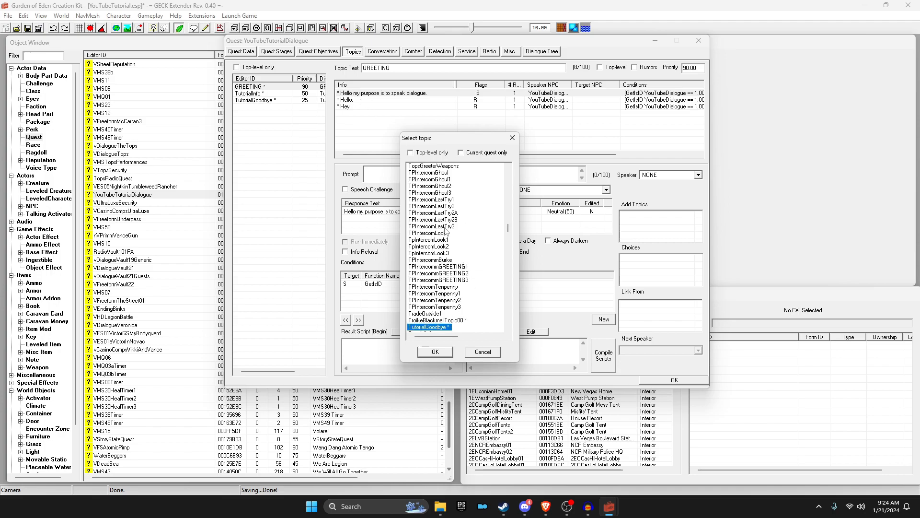
scroll(445, 227, "down", 2)
left_click(429, 294, "ctrl")
left_click(441, 354)
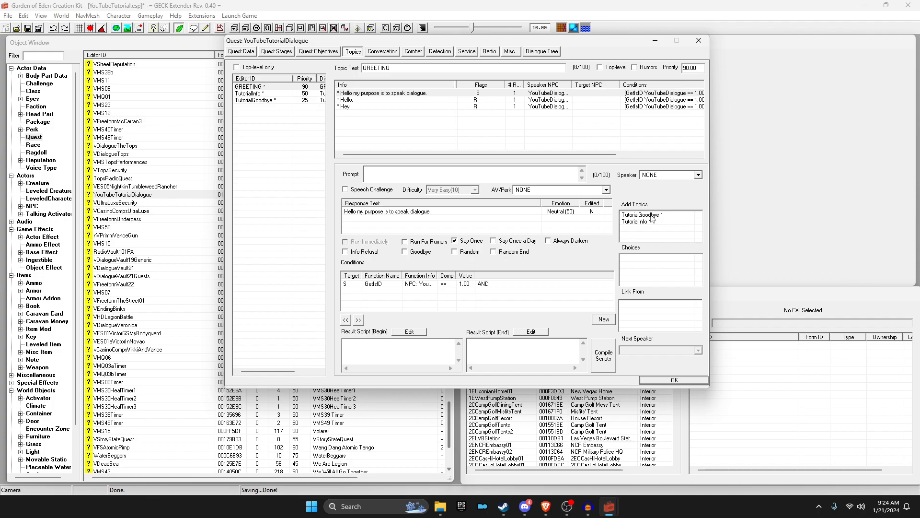
Step: Compare the added topics and flags of the three GREETING infos
left_click(409, 107)
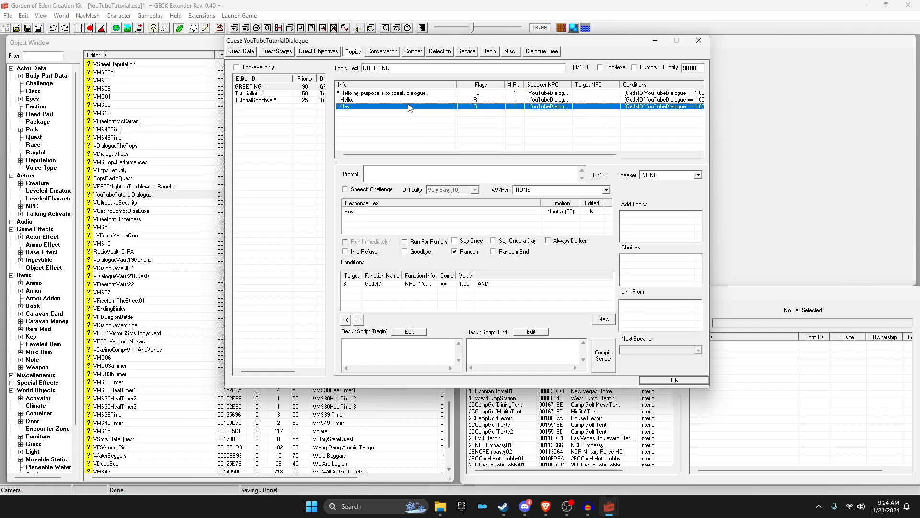
left_click(401, 93)
left_click(401, 101)
left_click(396, 107)
left_click(389, 102)
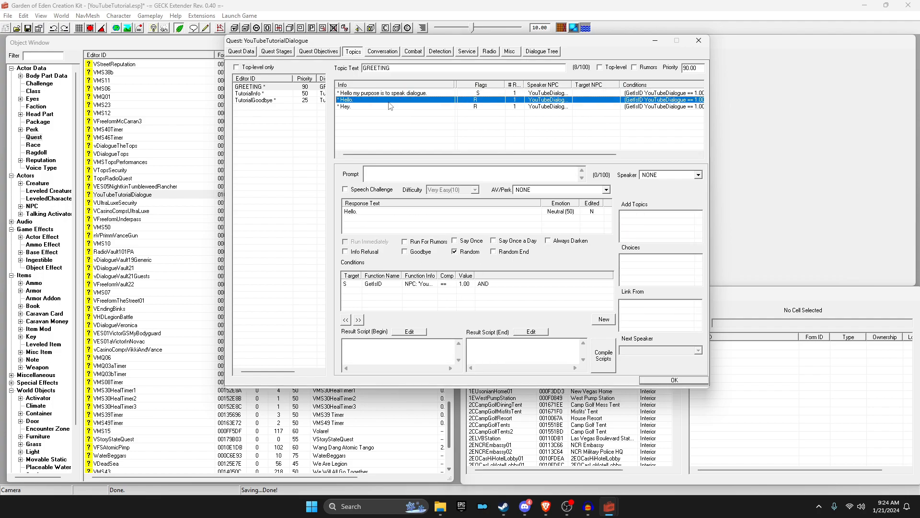
left_click(387, 107)
left_click(380, 94)
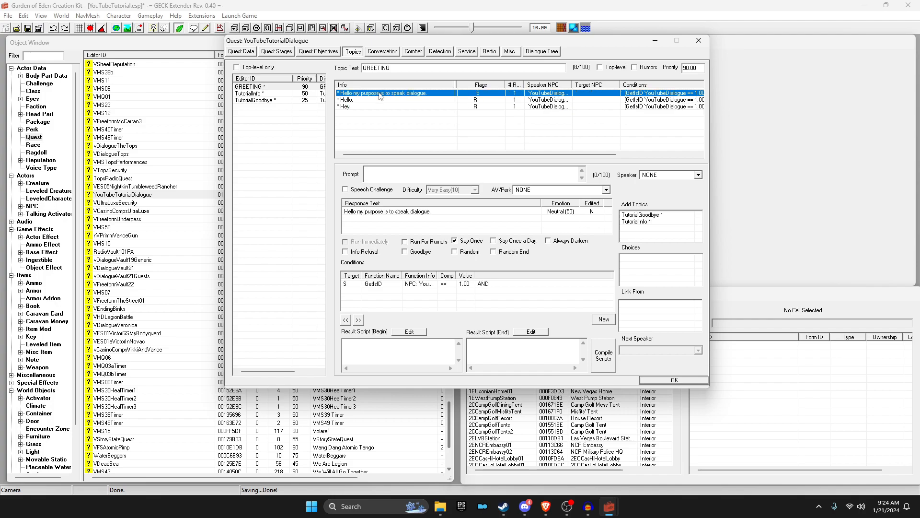
Step: Change the "Hello my purpose is to speak dialogue." greeting from Say Once to Random
left_click(478, 242)
left_click(454, 140)
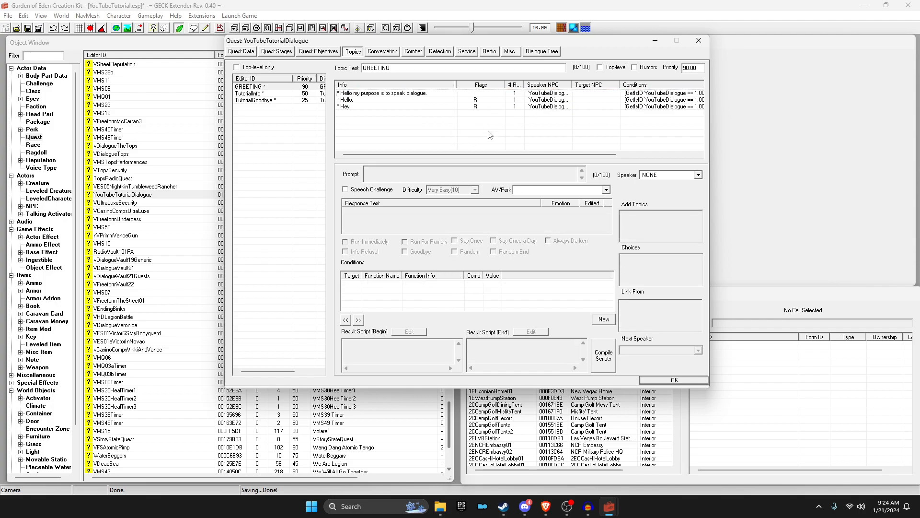
left_click(439, 95)
left_click(463, 252)
left_click(449, 143)
Step: Copy all added topics of the "Hello my purpose is to speak dialogue." greeting
left_click(357, 100)
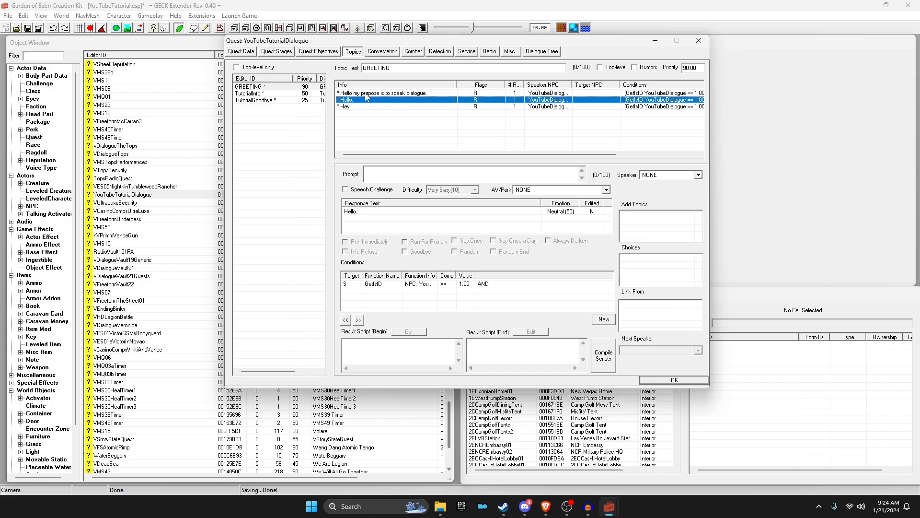
left_click(365, 93)
left_click(666, 221)
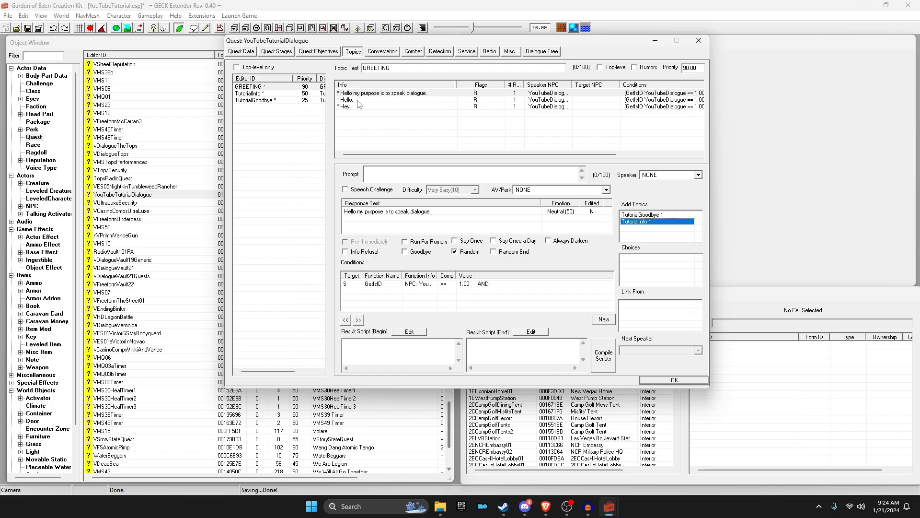
left_click(357, 100)
left_click(390, 93)
right_click(654, 233)
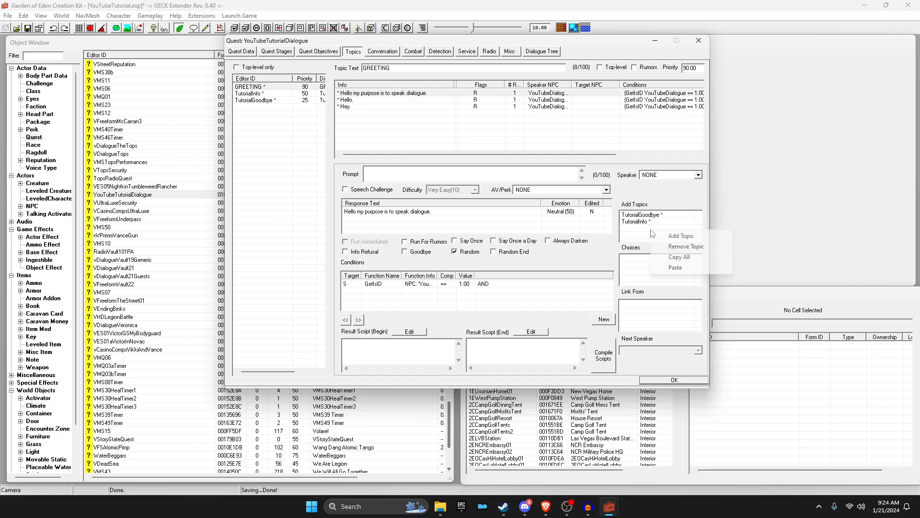
left_click(693, 259)
right_click(655, 230)
left_click(695, 258)
Step: Paste the copied added topics into the "Hello." and "Hey." greetings
left_click(353, 101)
right_click(650, 222)
left_click(683, 260)
left_click(362, 106)
right_click(645, 232)
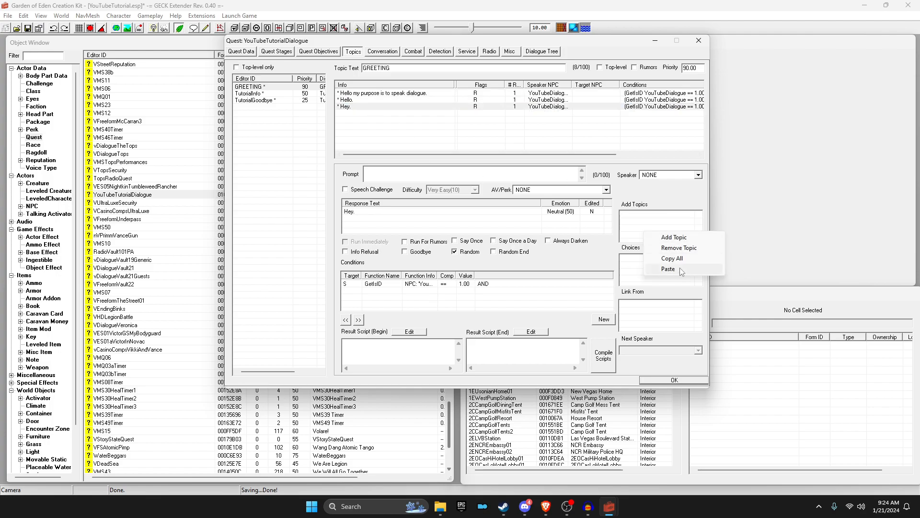
left_click(680, 270)
Step: Change the "Hello my purpose is to speak dialogue." greeting from Random back to Say Once
left_click(375, 93)
left_click(428, 242)
left_click(462, 241)
left_click(363, 93)
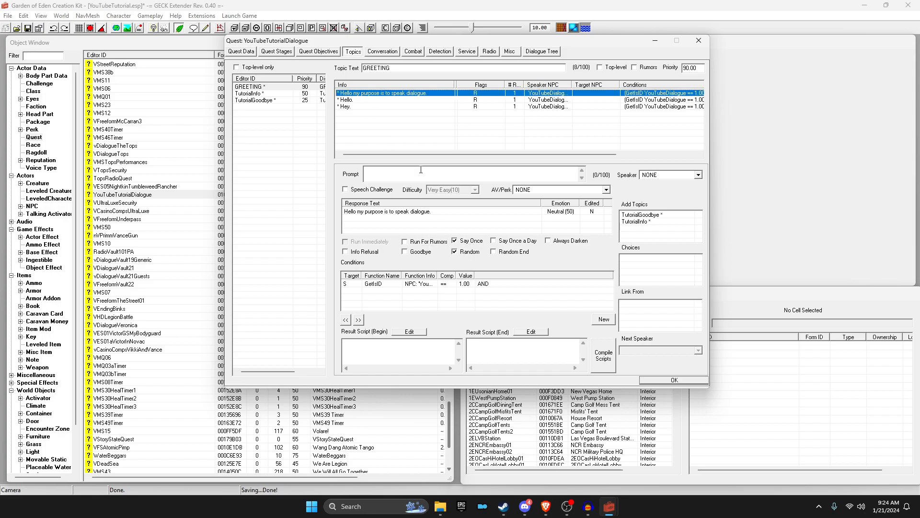
left_click(466, 254)
left_click(369, 107)
left_click(378, 93)
Step: Review the added topics and flags of the three GREETING infos
left_click(636, 215)
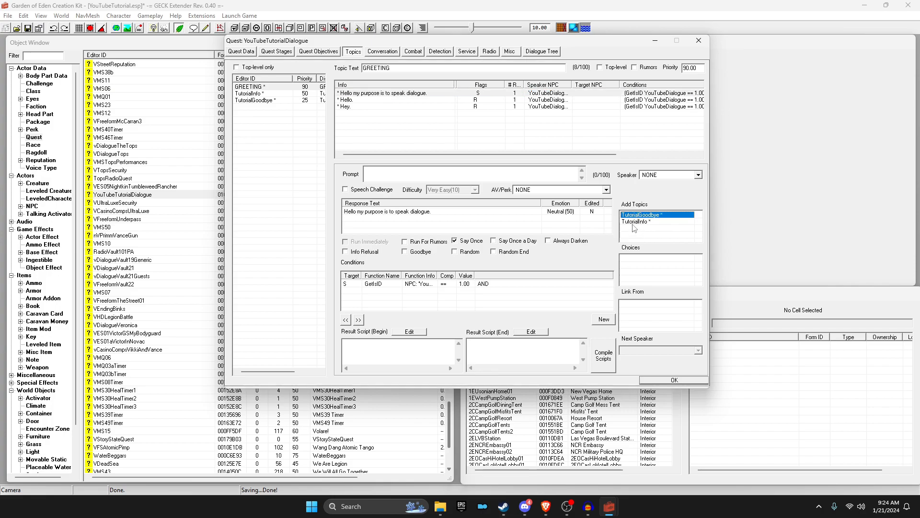
left_click(380, 106)
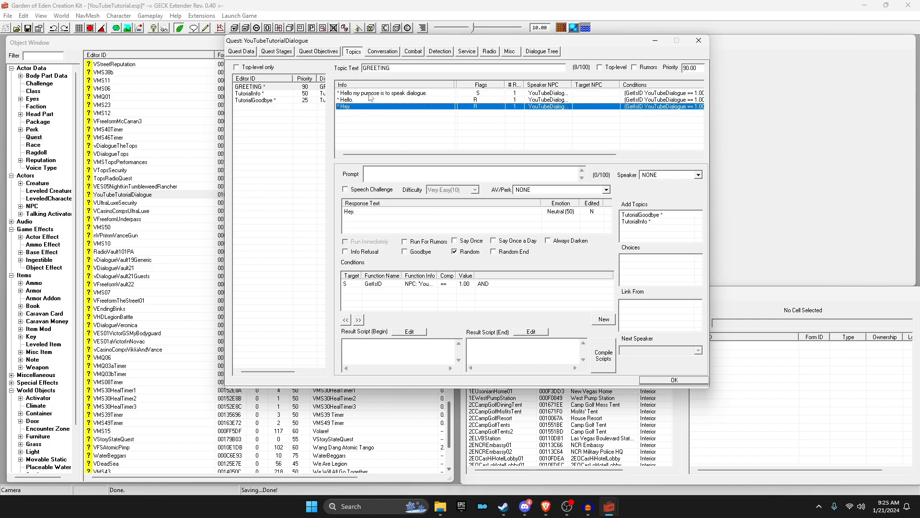
left_click(368, 95, "ctrl")
left_click(367, 100, "ctrl")
left_click(421, 142)
left_click(367, 94)
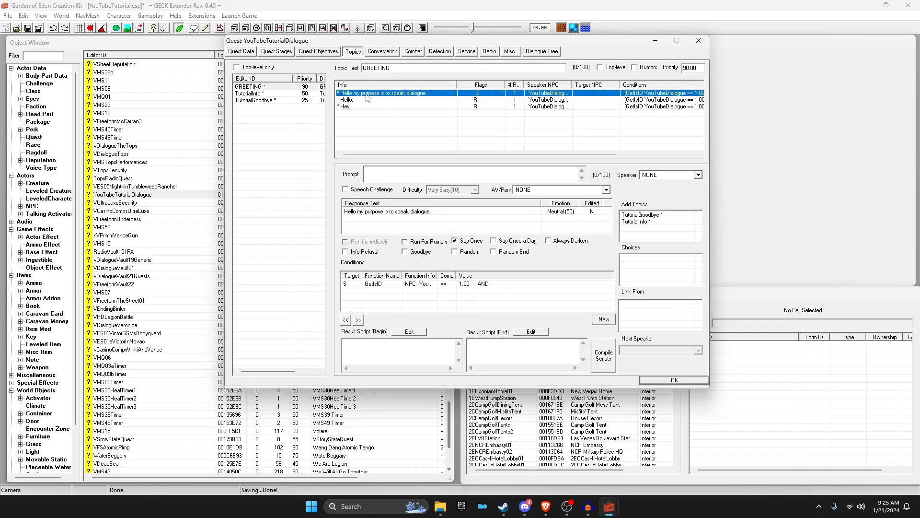
left_click(399, 107)
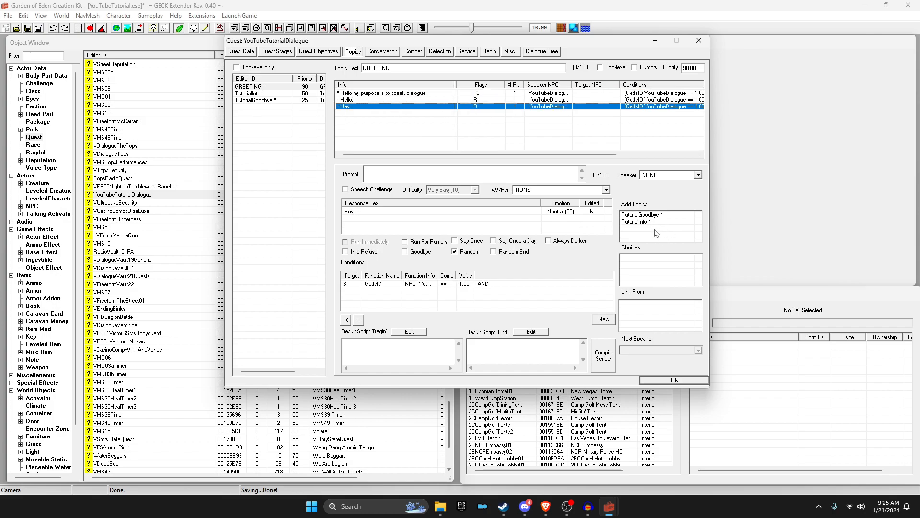
left_click(407, 99)
left_click(406, 94)
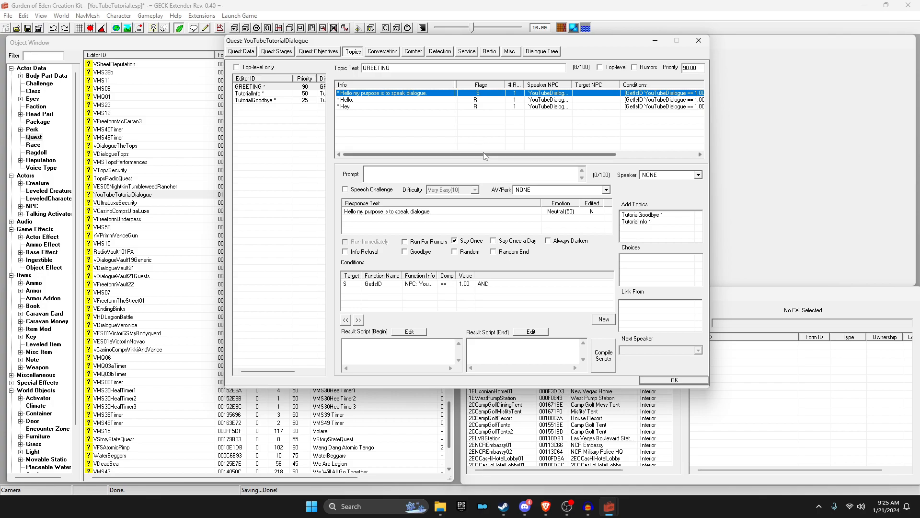
Step: Record and save voice audio for the "Hello my purpose is to speak dialogue." response, and accept the response
double_click(389, 211)
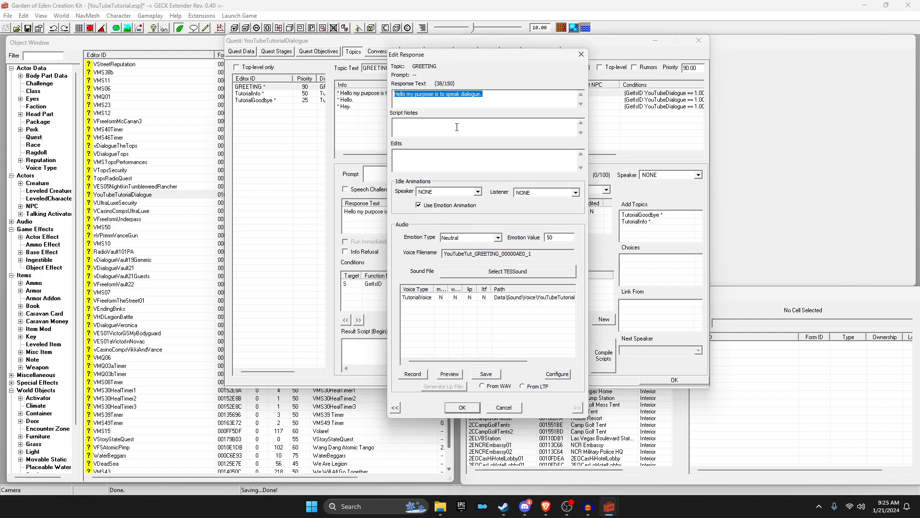
left_click(422, 374)
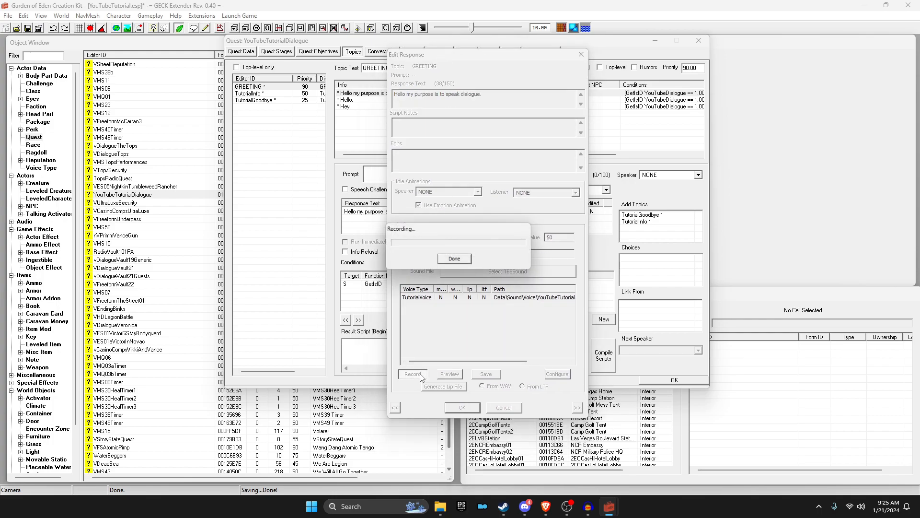
left_click(455, 260)
left_click(496, 377)
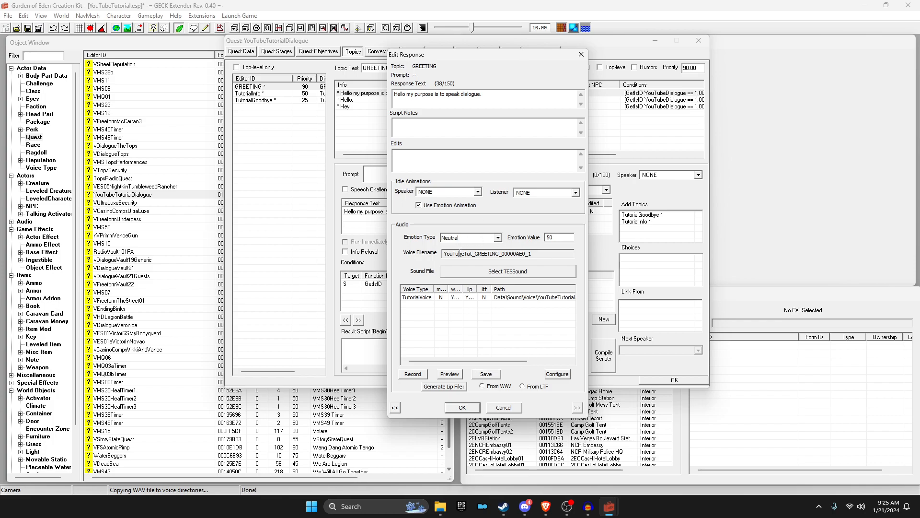
left_click(462, 407)
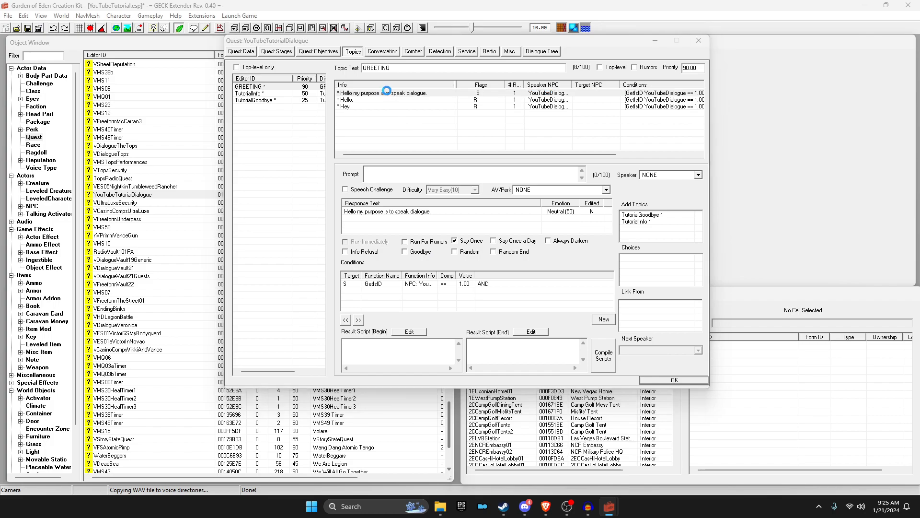
Step: Reopen the "Hello my purpose is to speak dialogue." response and check its voice filename
double_click(386, 93)
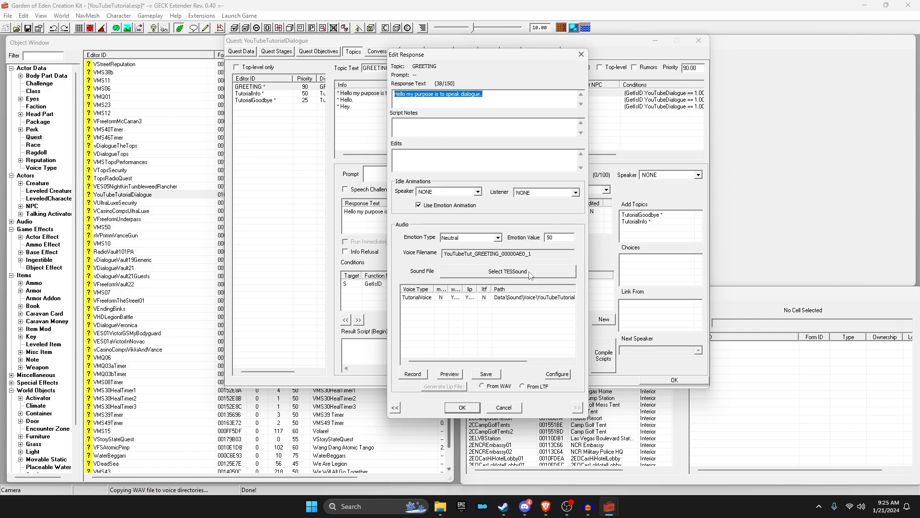
double_click(547, 254)
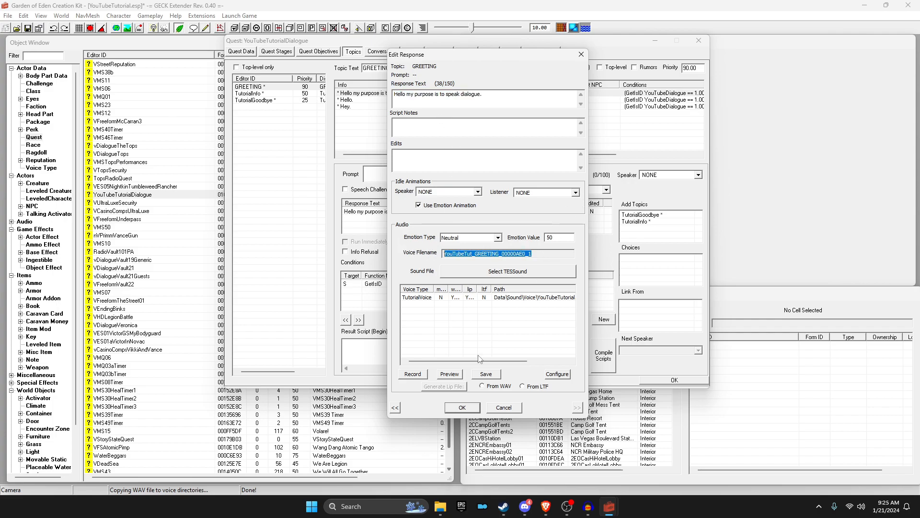
left_click(462, 407)
Step: Switch to File Explorer and open the Data\Sound\Voice\YouTubeTutorial.esp\TutorialVoice folder of Fallout New Vegas
left_click(440, 506)
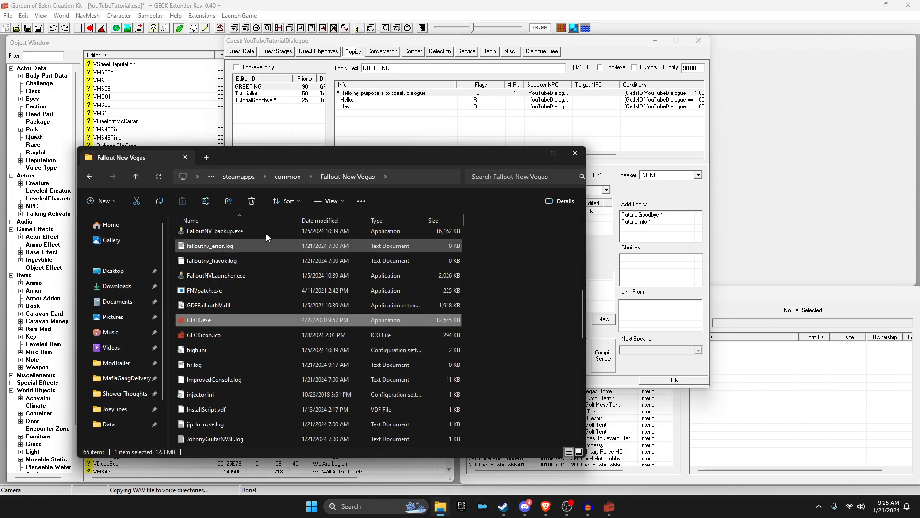
scroll(254, 237, "up", 1)
double_click(228, 236)
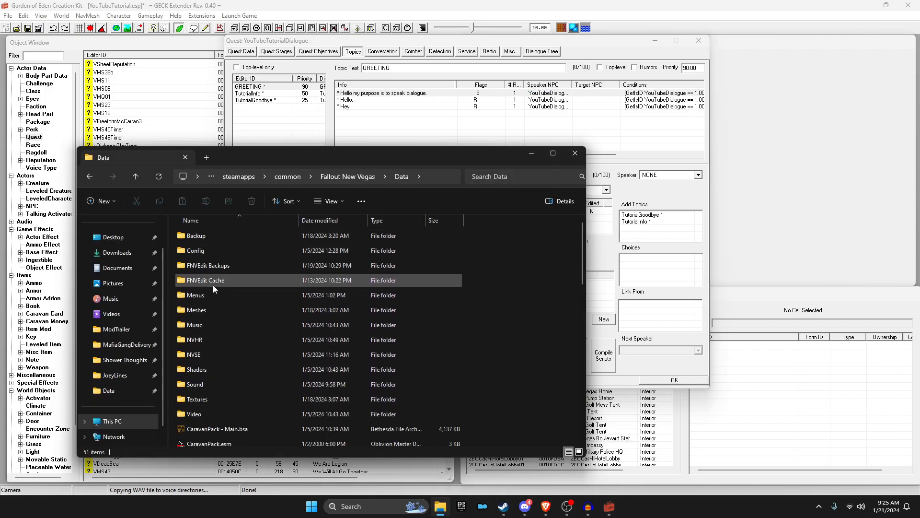
double_click(195, 384)
double_click(198, 250)
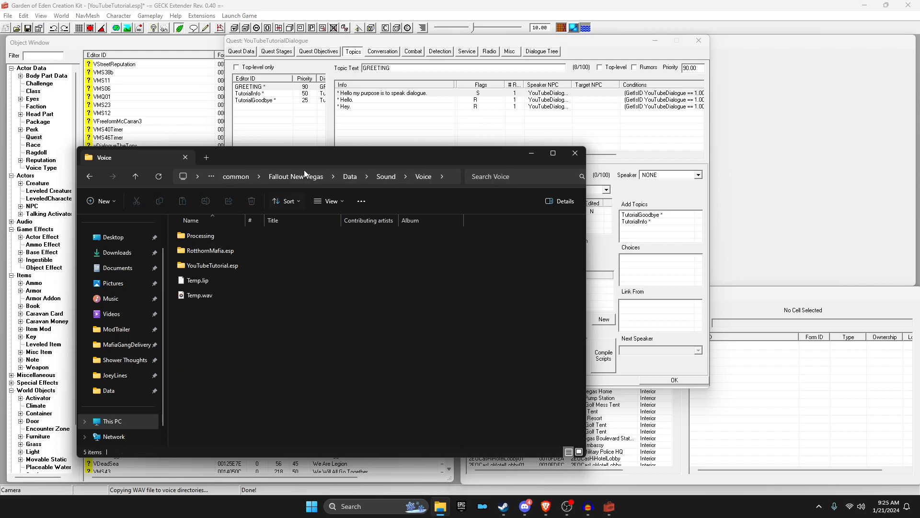
left_click_drag(302, 157, 488, 115)
double_click(418, 228)
left_click(397, 193)
double_click(397, 194)
Step: Widen the file name column and delete the greeting's lip file from the TutorialVoice folder
key("ctrl+a")
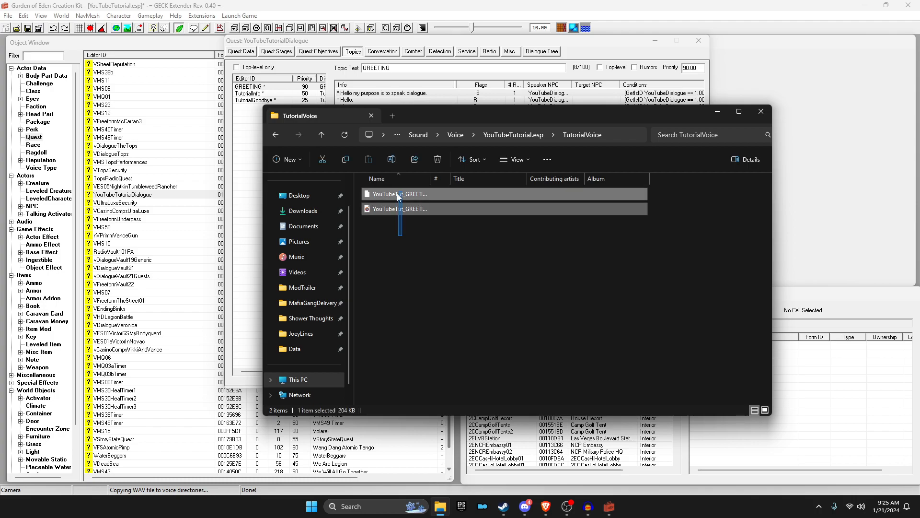
left_click_drag(430, 179, 527, 178)
left_click(430, 193)
key("Delete")
Step: Play YouTubeTut_GREETING_00000AE0_1.wav in the media player, and close the player and the folder window
double_click(446, 196)
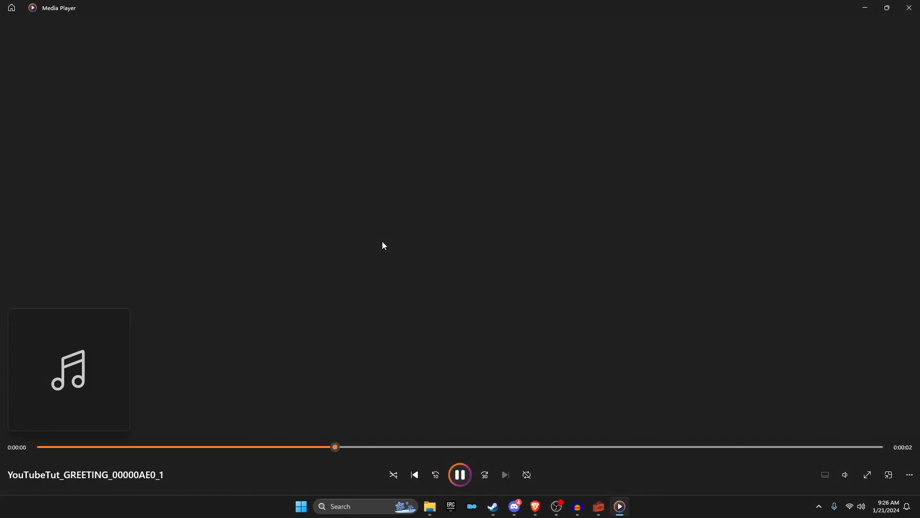
left_click(910, 8)
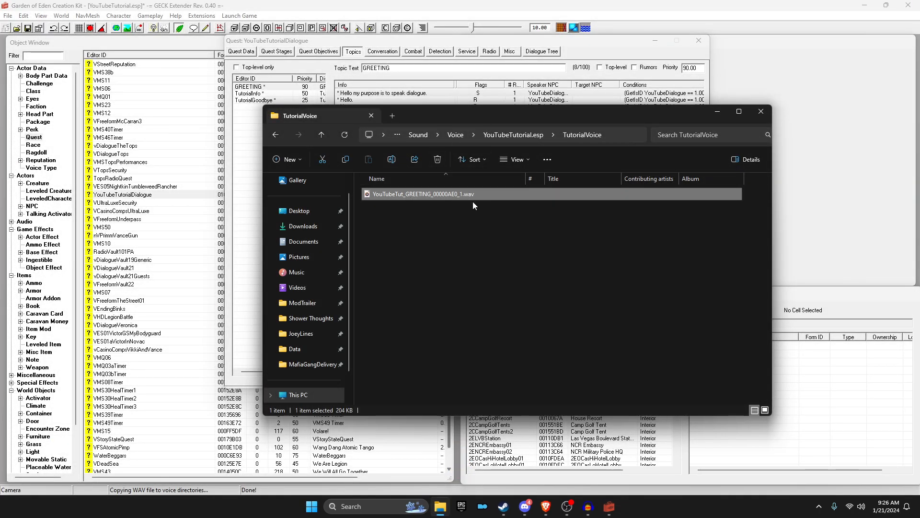
left_click(762, 112)
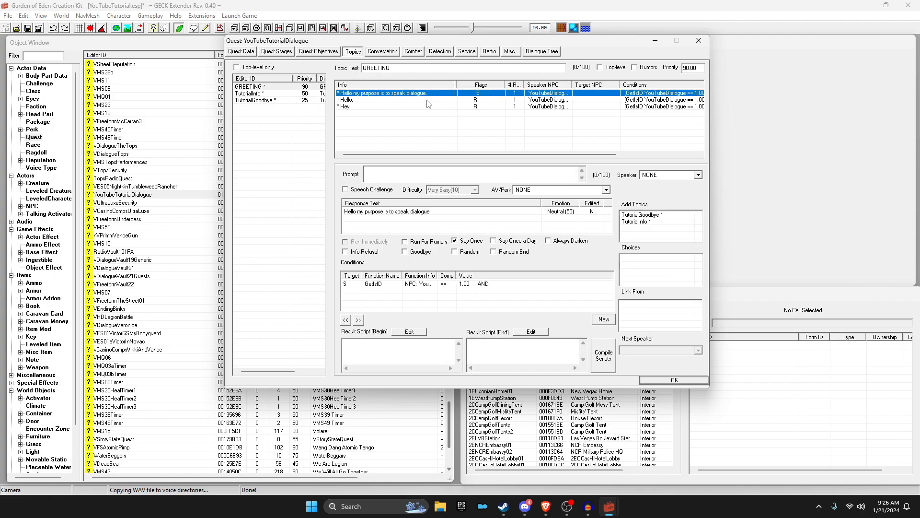
Step: Switch to Audacity, look at the ongoing audio recording, and minimize its window
left_click(588, 507)
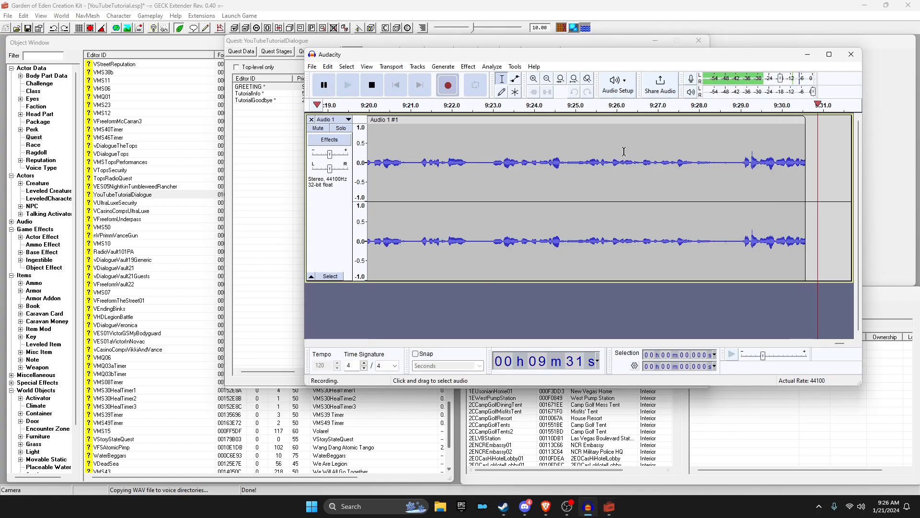
left_click_drag(657, 55, 558, 54)
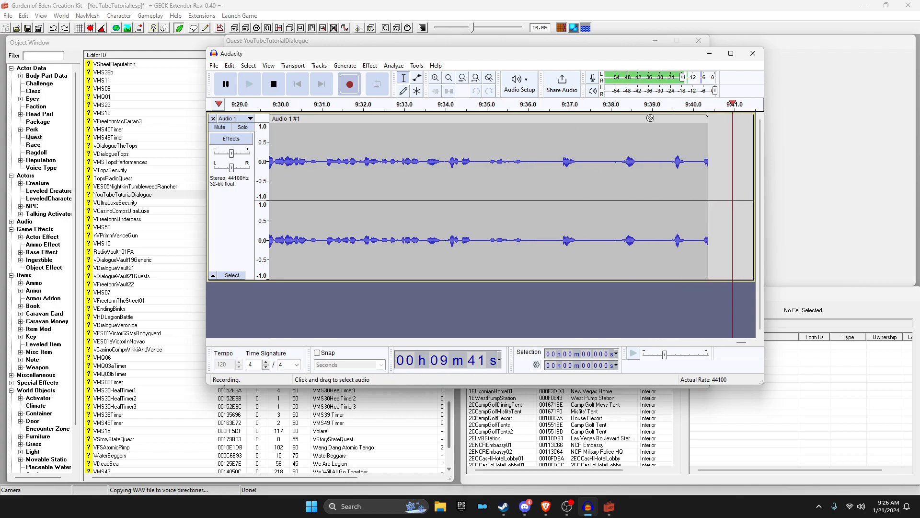
left_click(709, 54)
Step: Reopen the "Hello my purpose is to speak dialogue." response and examine its response text and voice filename
double_click(352, 94)
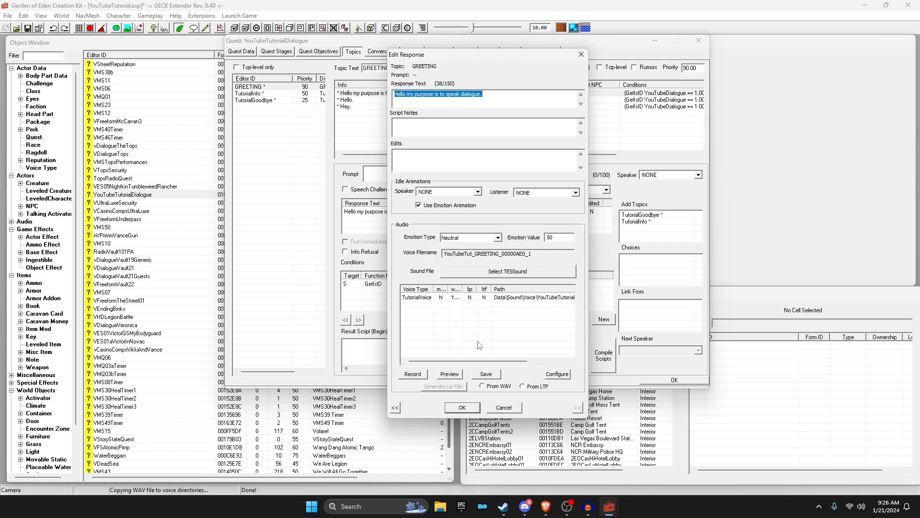
left_click_drag(537, 254, 435, 255)
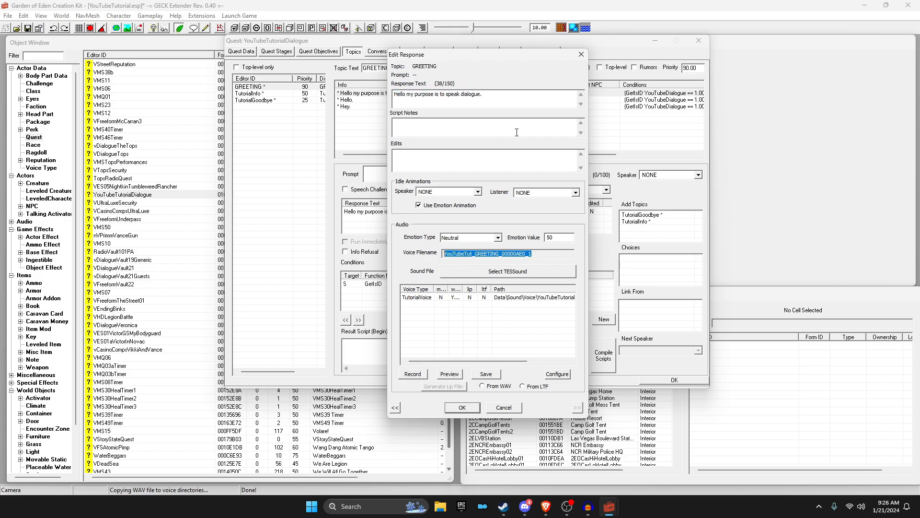
left_click_drag(550, 256, 425, 252)
left_click_drag(498, 94, 366, 94)
left_click_drag(503, 94, 384, 95)
left_click(543, 254)
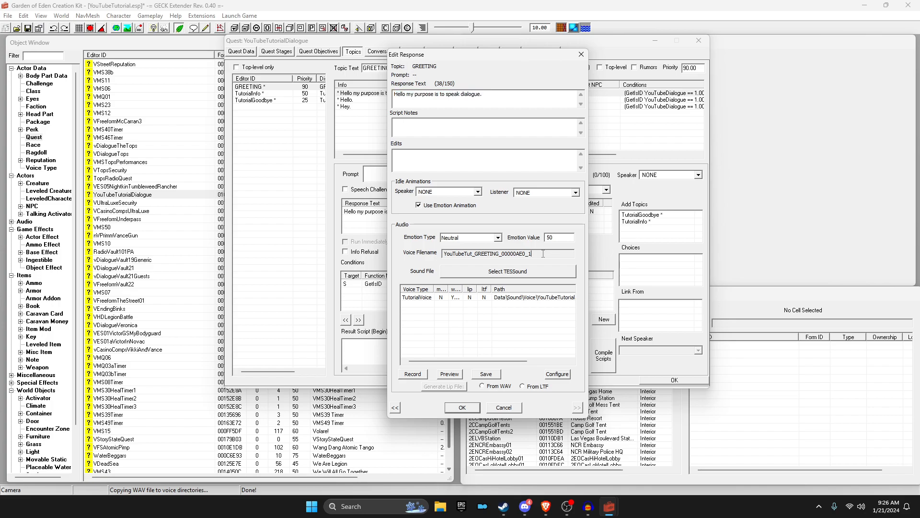
double_click(543, 254)
left_click(462, 407)
Step: In File Explorer, look at the greeting's WAV file in YouTubeTutorial.esp's TutorialVoice folder and close the window
left_click(440, 506)
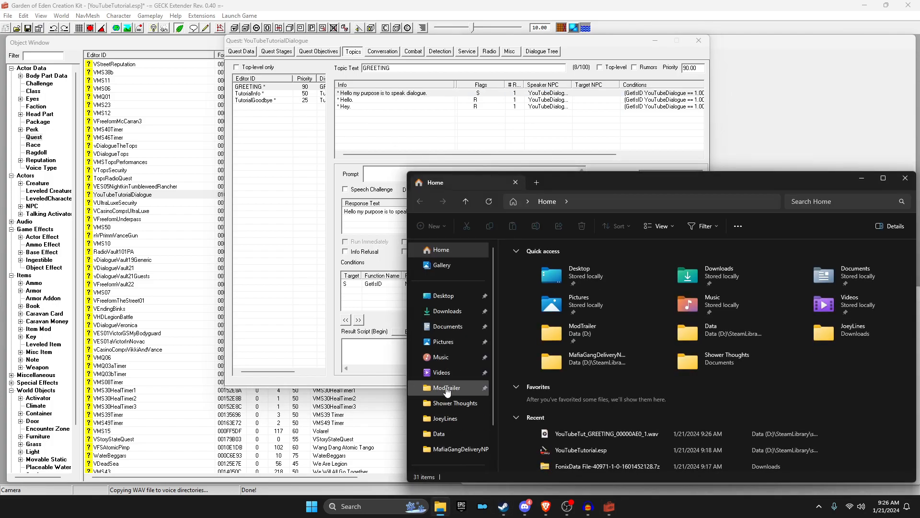
left_click(453, 449)
left_click(600, 202)
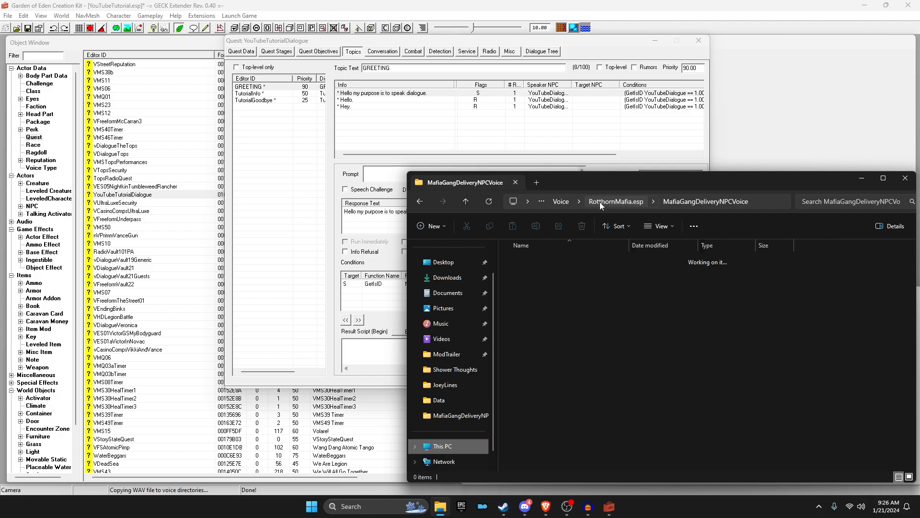
left_click(621, 202)
double_click(569, 290)
double_click(557, 261)
left_click(553, 262)
left_click_drag(617, 179, 422, 145)
left_click(704, 151)
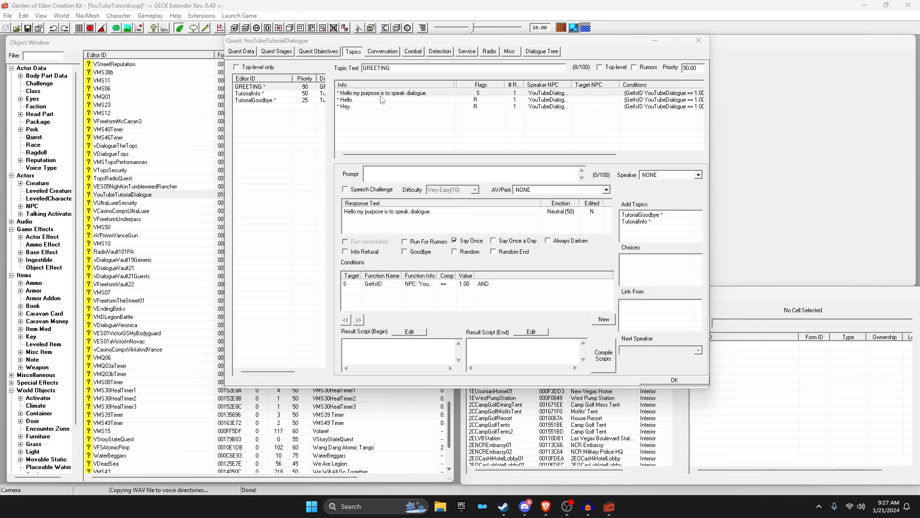
Step: Generate a lip file from WAV for the TutorialVoice entry of the "Hello my purpose is to speak dialogue." response
double_click(354, 211)
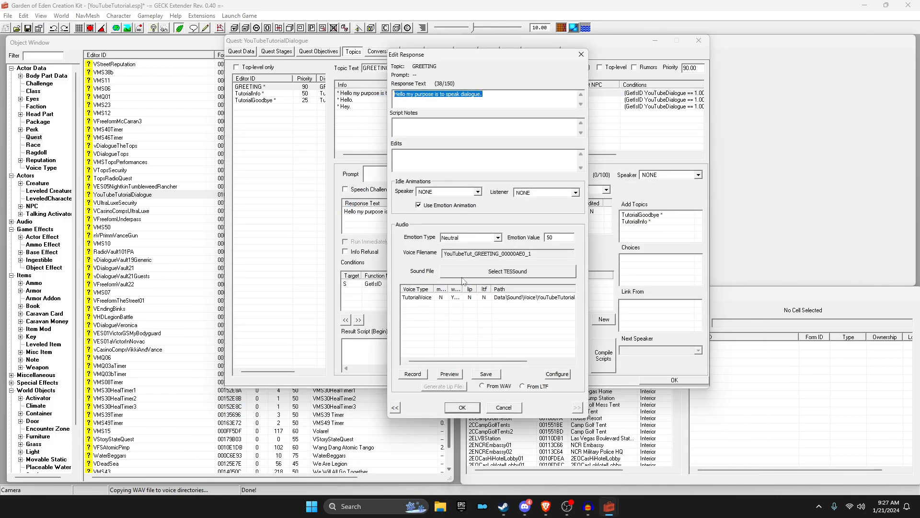
left_click(428, 300)
left_click(495, 387)
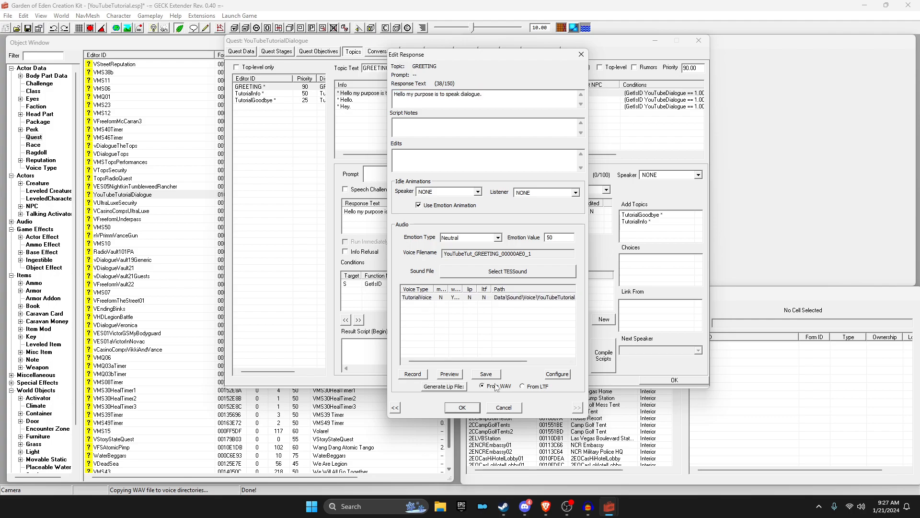
left_click(443, 386)
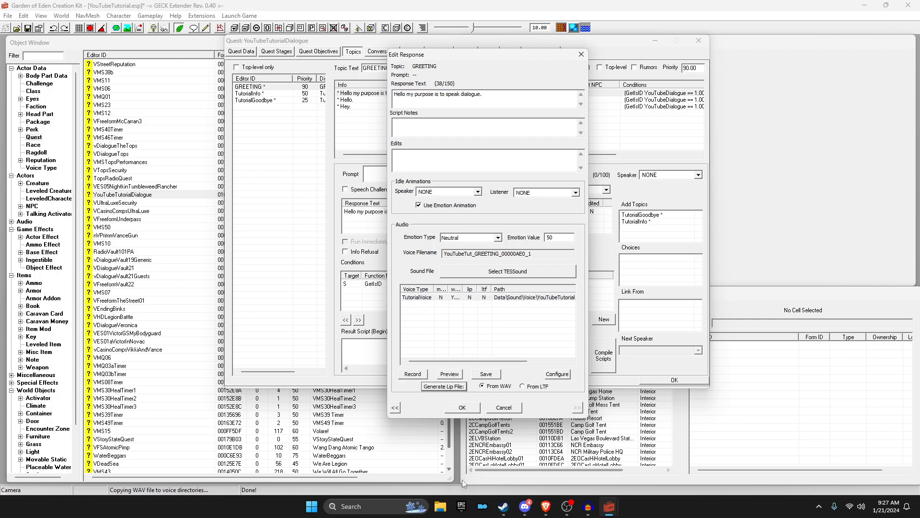
Step: In File Explorer, check the greeting's LIP and WAV files in YouTubeTutorial.esp's TutorialVoice folder, and accept the greeting response in the GECK
left_click(440, 506)
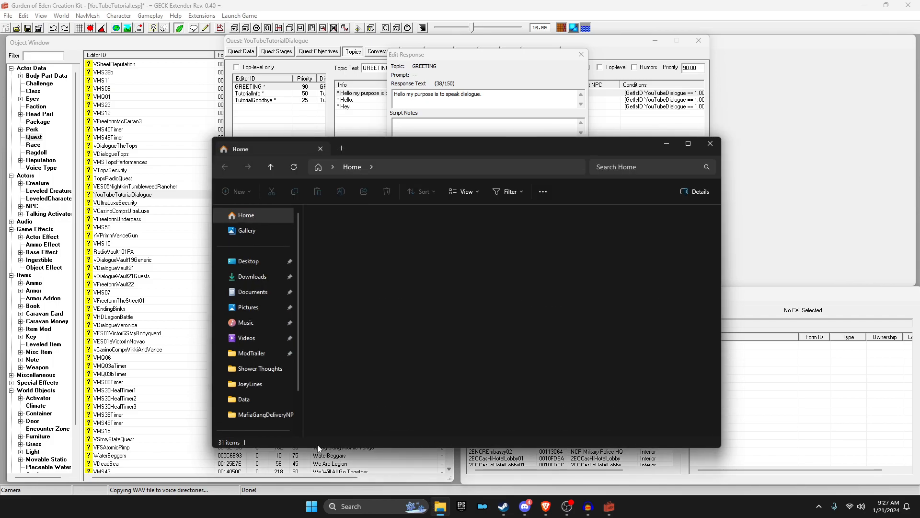
left_click(266, 415)
left_click(372, 167)
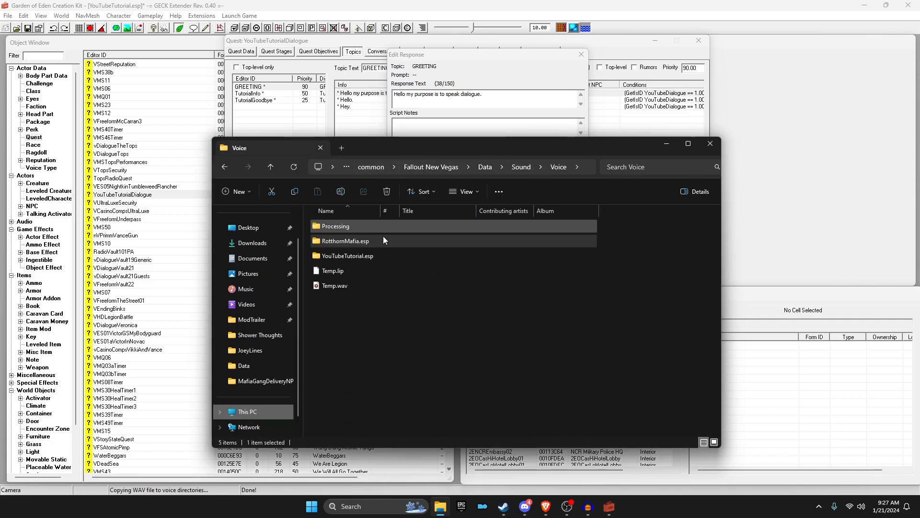
double_click(362, 260)
double_click(346, 228)
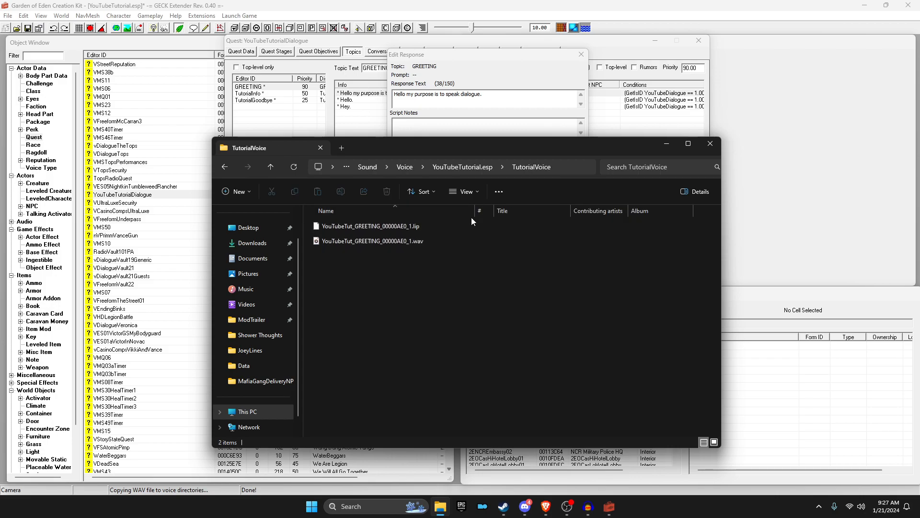
left_click(405, 226)
left_click_drag(408, 259, 395, 224)
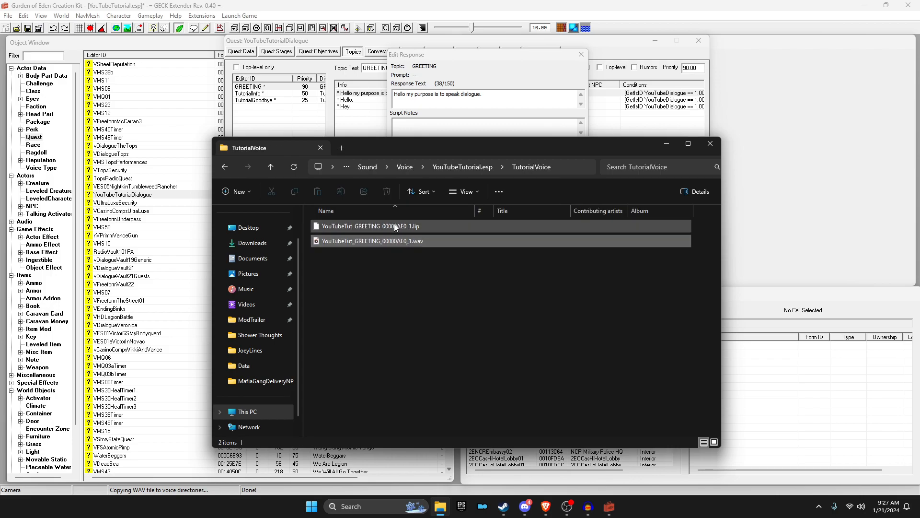
left_click(486, 84)
left_click(462, 407)
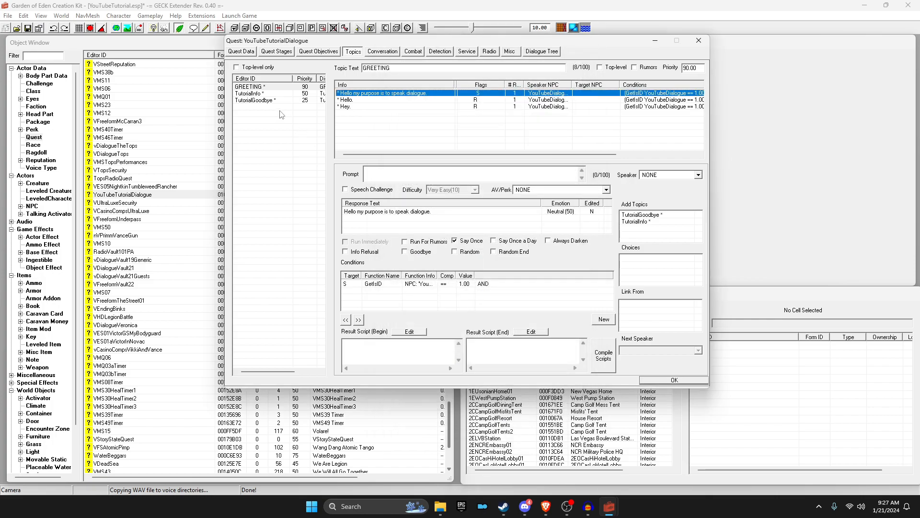
Step: Record and save the voice line for TutorialGoodbye's "Goodbye." response and generate its lip file from WAV
left_click(267, 101)
left_click(373, 93)
double_click(372, 94)
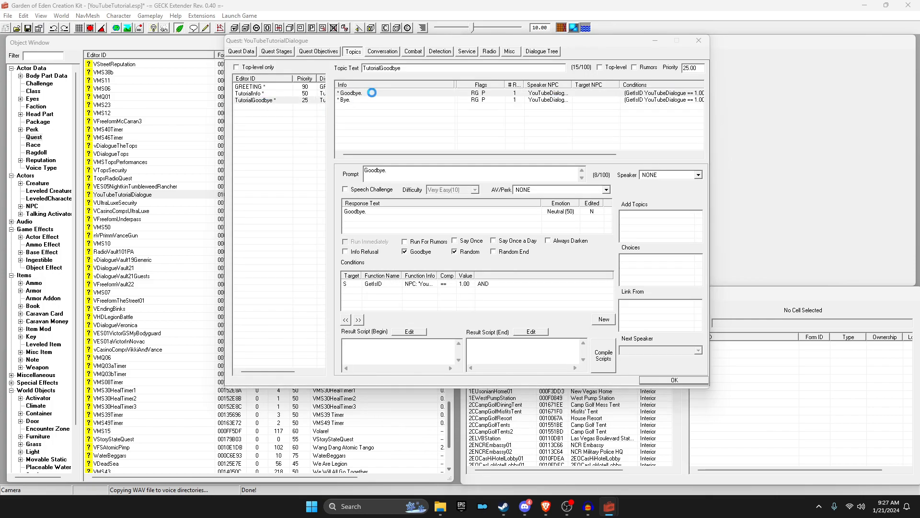
left_click(413, 374)
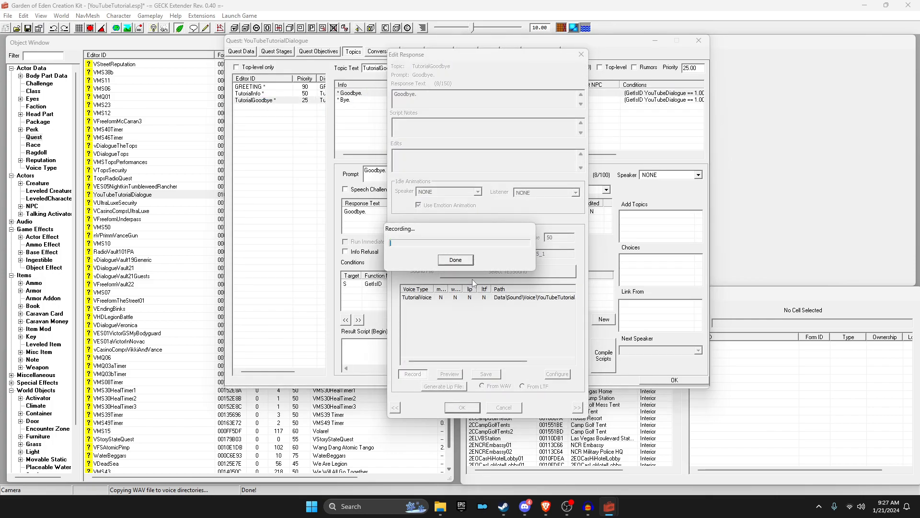
left_click(455, 260)
left_click(489, 375)
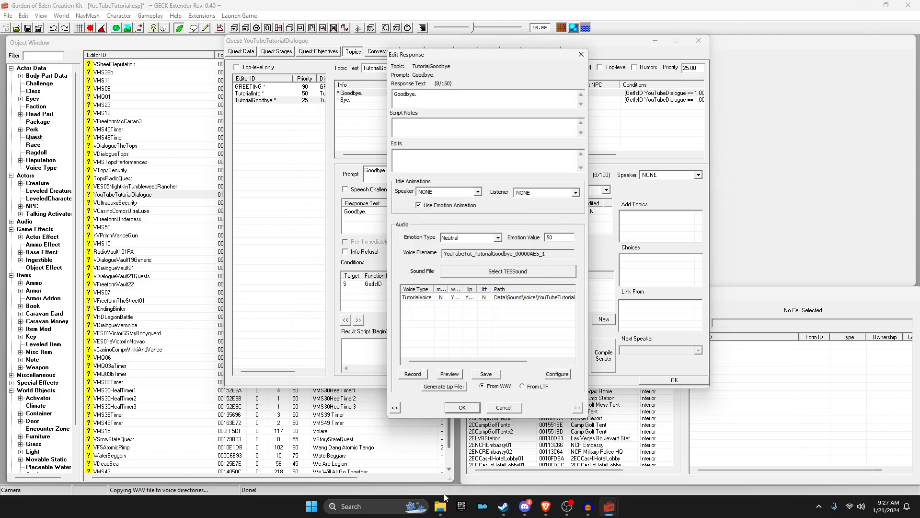
Step: In File Explorer, check the TutorialGoodbye WAV and LIP files in the TutorialVoice folder, and close the response in the GECK
left_click(440, 506)
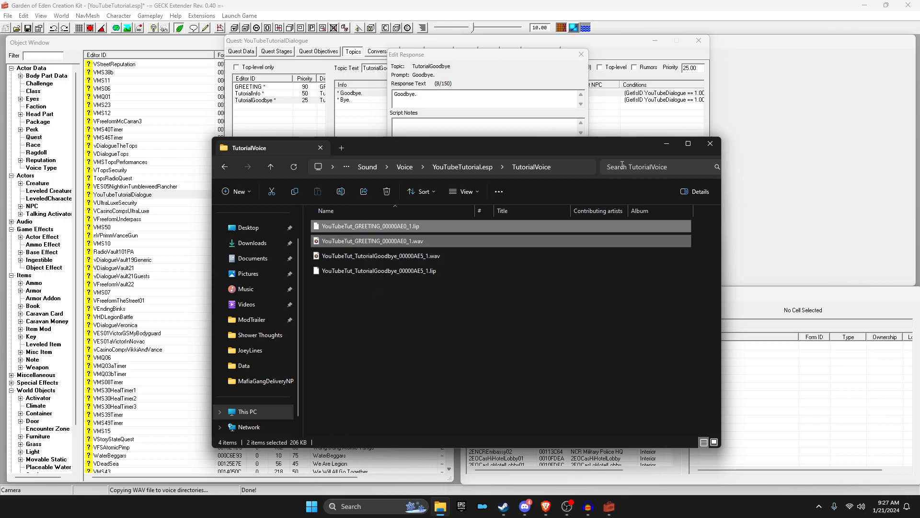
left_click(666, 145)
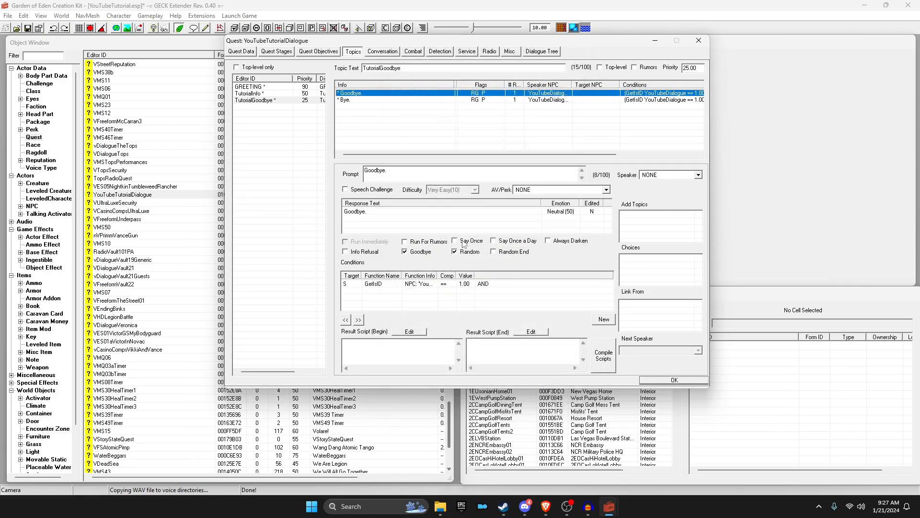
left_click(455, 241)
Step: Record and save the voice line for the "I like to talk a lot." response of the TutorialInfo topic
left_click(254, 93)
double_click(385, 94)
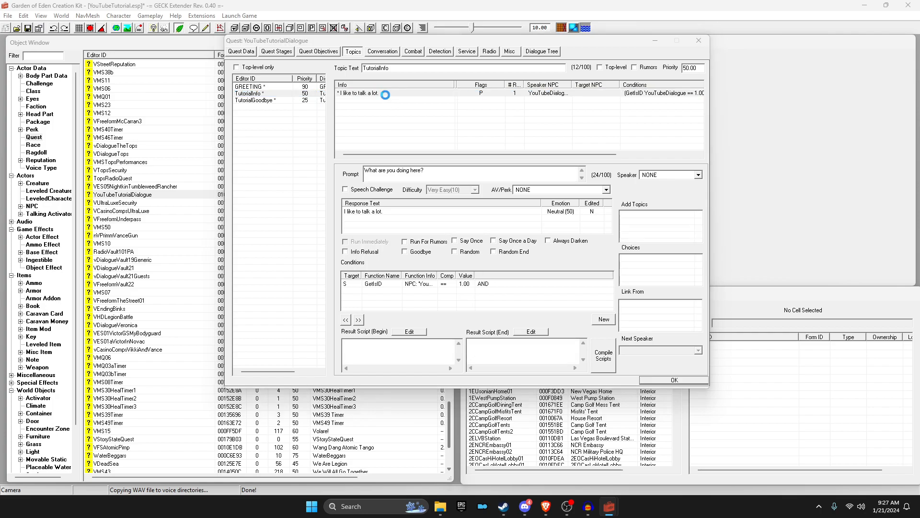
left_click(413, 374)
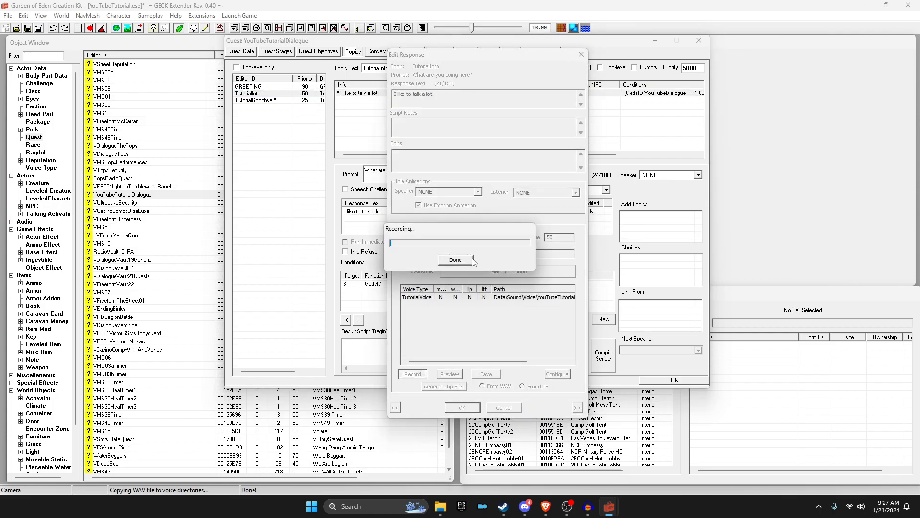
left_click(456, 260)
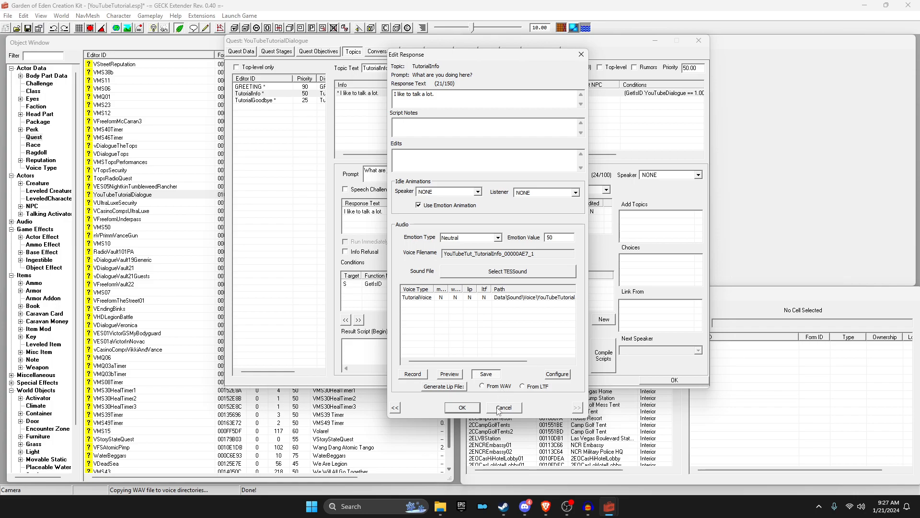
Step: Accept the TutorialInfo response and the YouTubeTutorialDialogue quest, and save the plugin
left_click(474, 409)
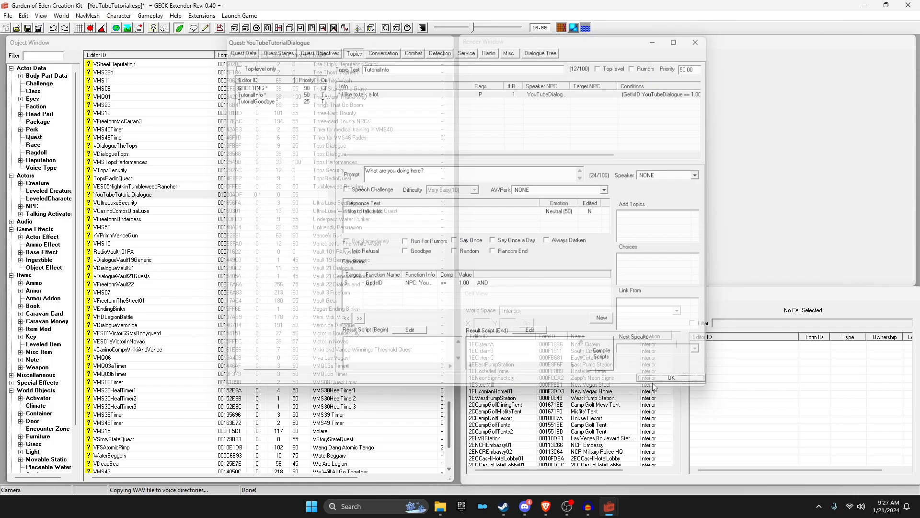
left_click(675, 379)
left_click(28, 28)
Step: Load the Goodsprings cell of the WastelandNV world space into the Render Window
left_click(531, 311)
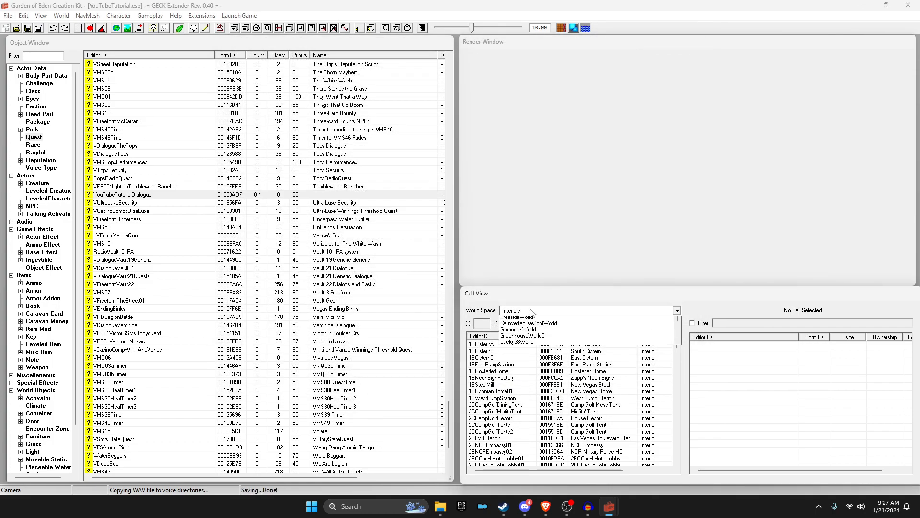
left_click(518, 369)
left_click(518, 394)
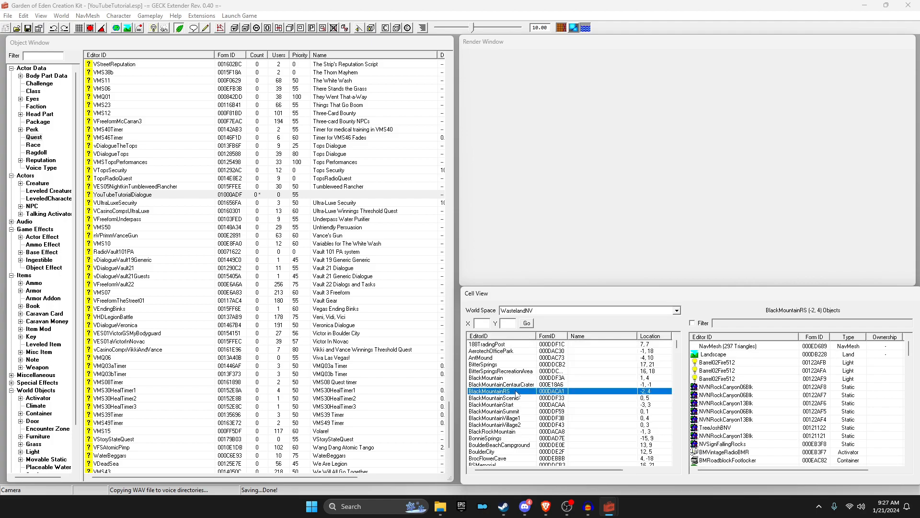
key("g")
key("s")
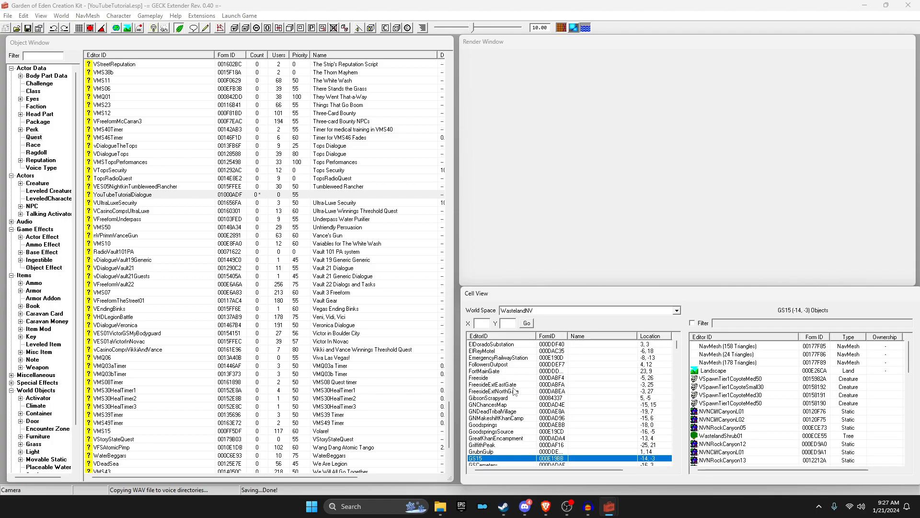
scroll(512, 387, "down", 1)
left_click(512, 385)
left_click(512, 392)
left_click(511, 404)
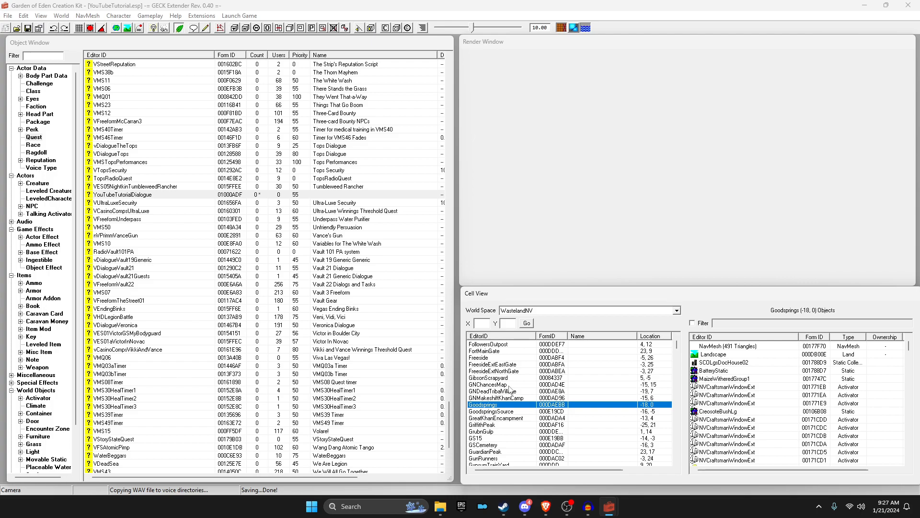
double_click(511, 405)
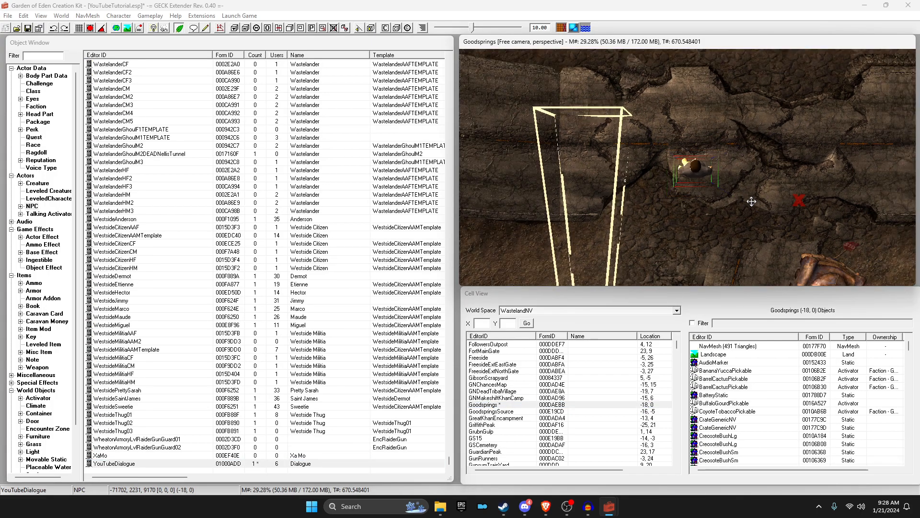
Step: Place the YouTubeDialogue NPC on the ground in the Goodsprings cell and save the plugin
left_click_drag(703, 175, 702, 166)
key("f")
middle_click_drag(703, 166, 508, 96, "shift")
left_click(28, 28)
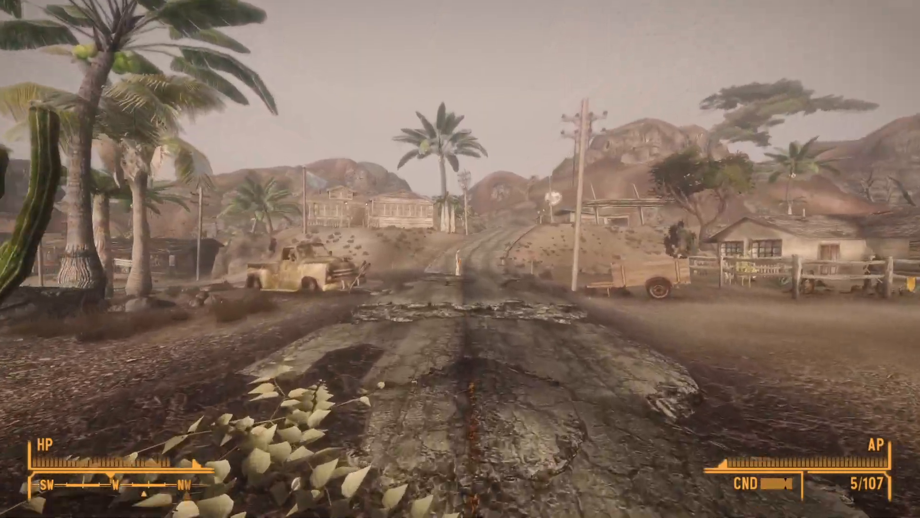
Step: In Fallout New Vegas, talk to the Dialogue NPC, ask "What are you doing here?" and end the conversation with "Goodbye."
key("w")
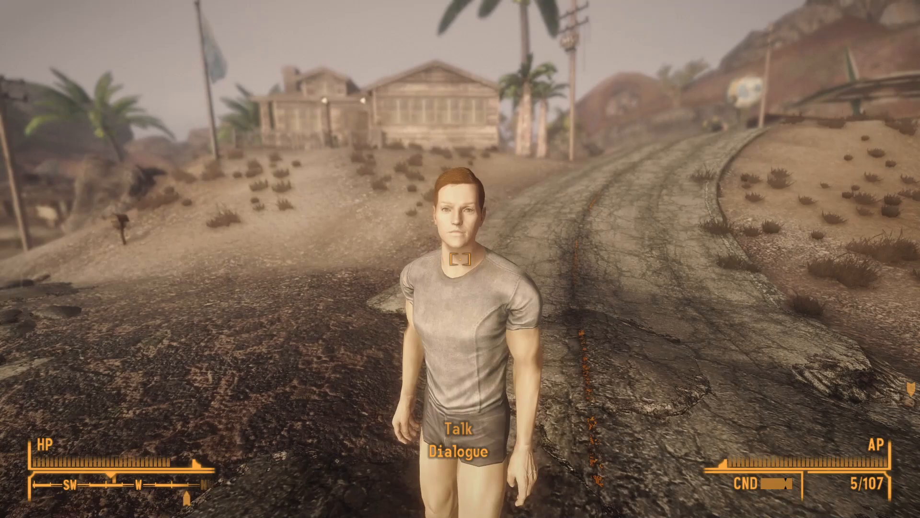
key("e")
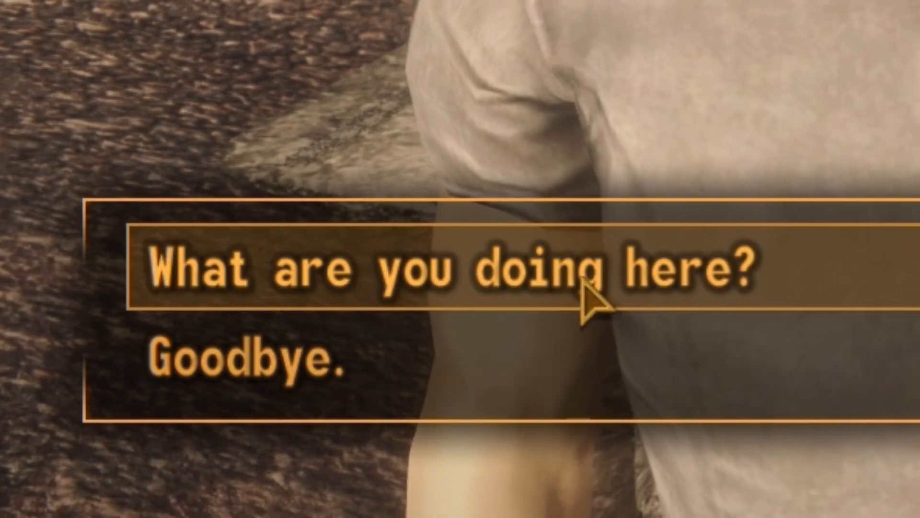
left_click(591, 302)
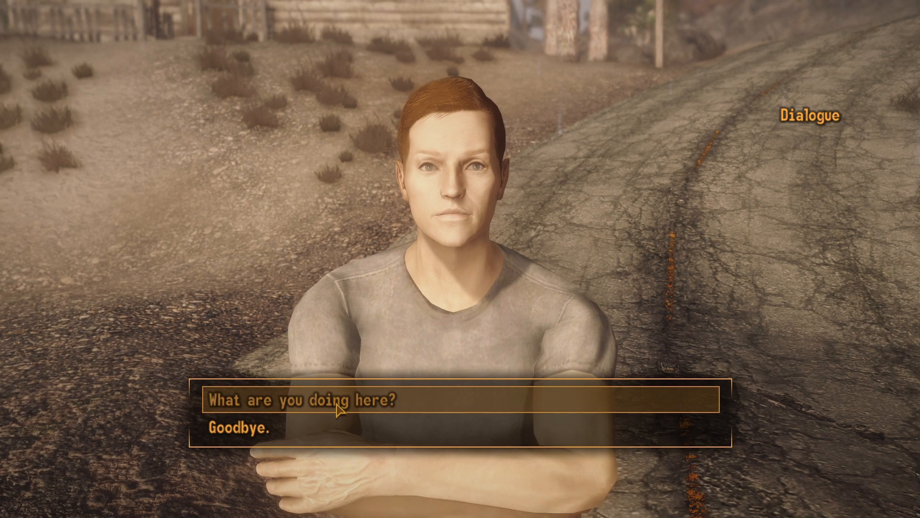
left_click(337, 407)
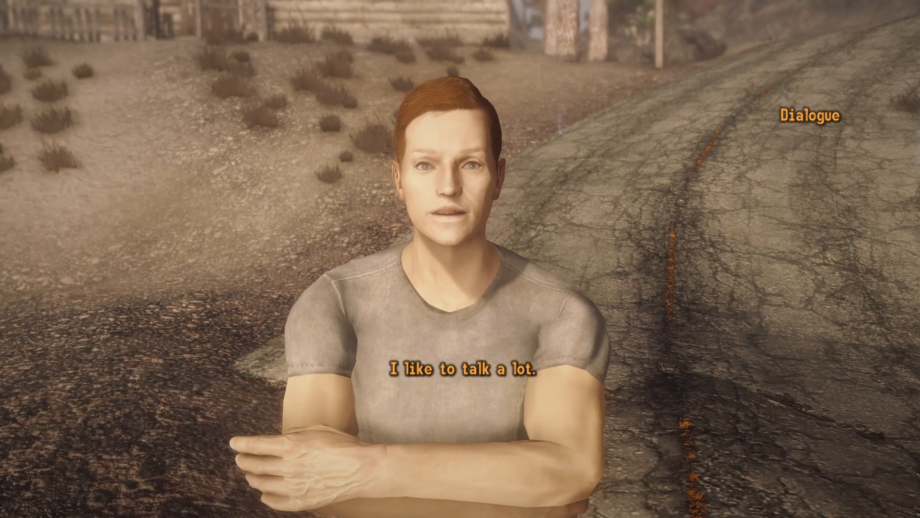
left_click(324, 431)
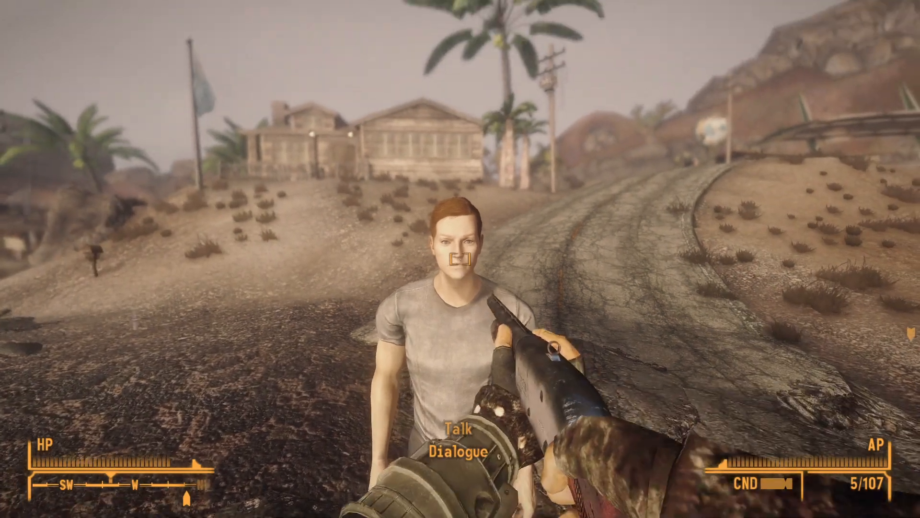
left_click(460, 259)
key("r")
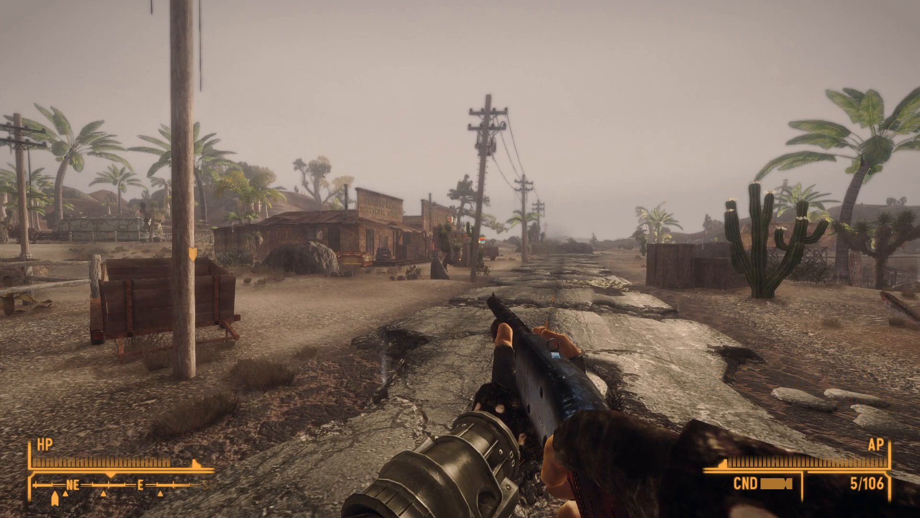
key("r")
key("w")
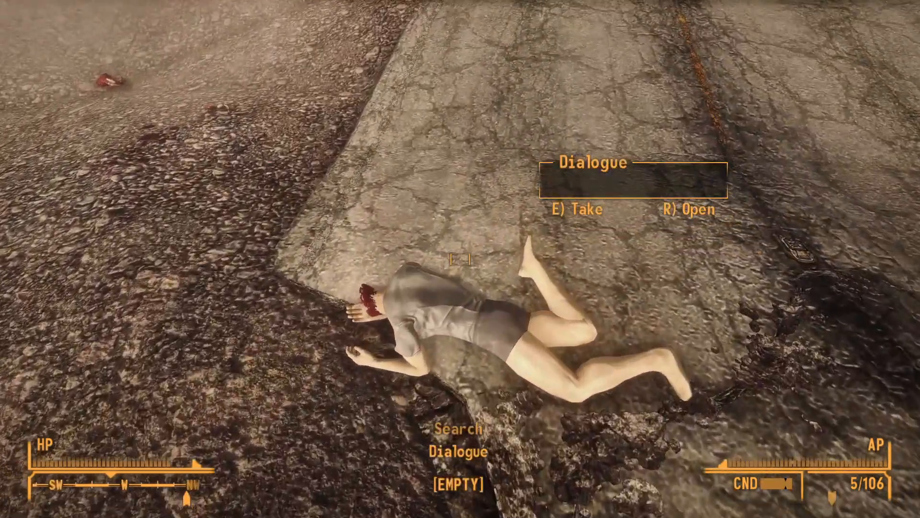
key("s")
key("r")
key("ctrl")
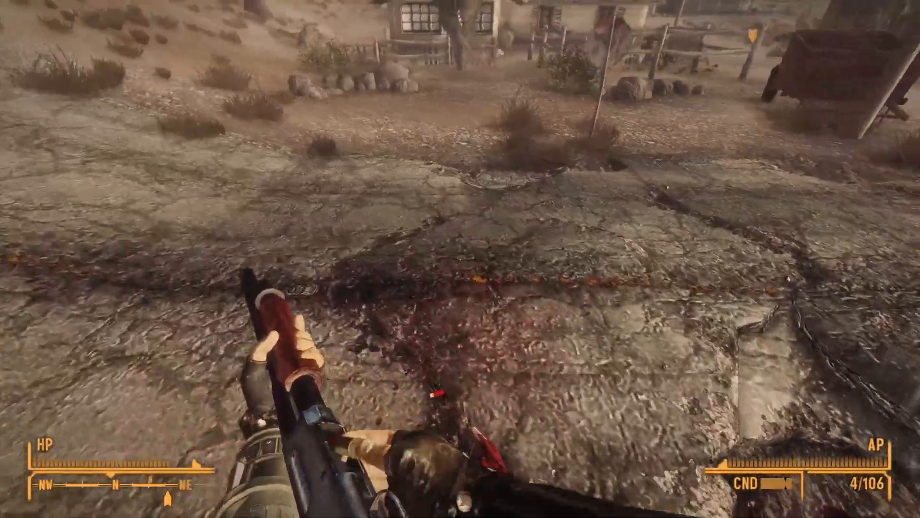